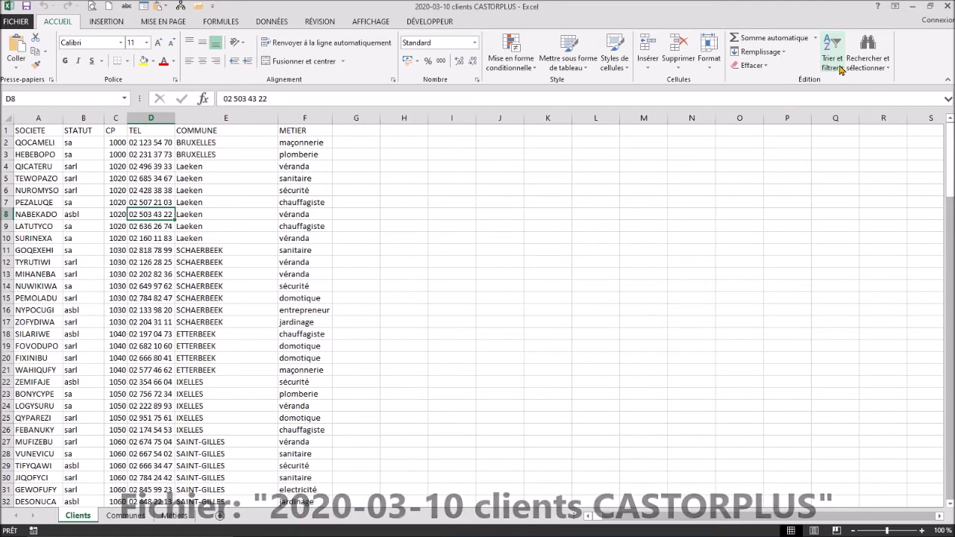
Step: Apply Filtrer from Trier et filtrer so each Clients header gets a dropdown
{"action": "left_click", "coordinate": [840, 69]}
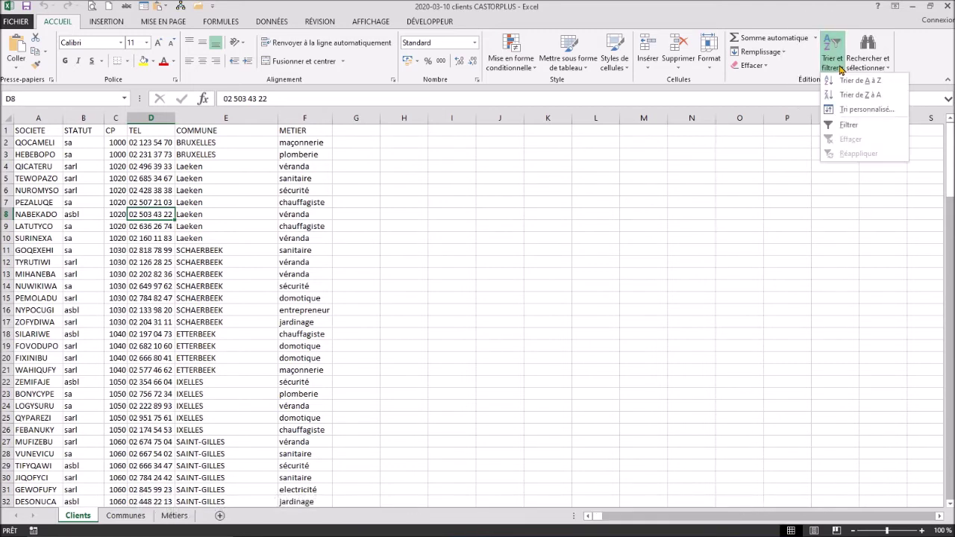
{"action": "left_click", "coordinate": [844, 124]}
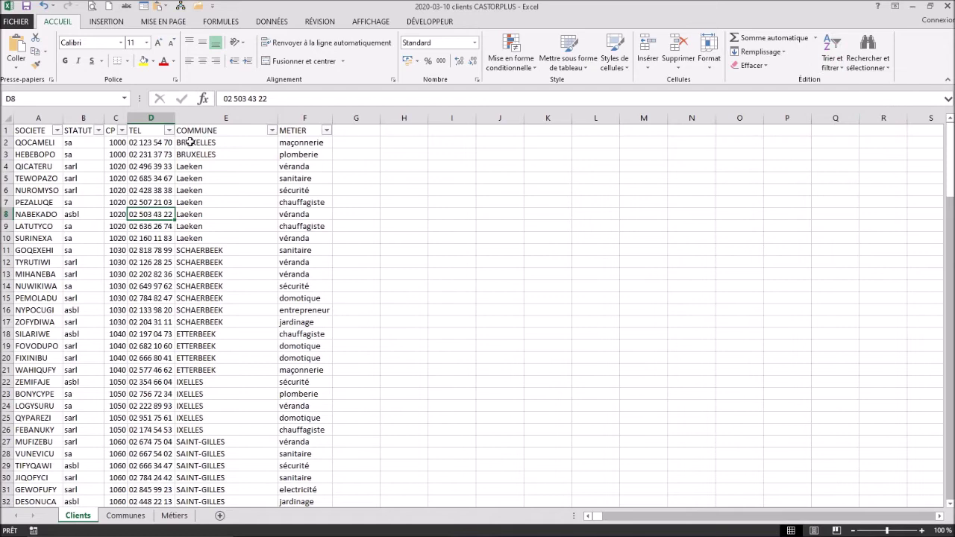
{"action": "key", "text": "super+plus"}
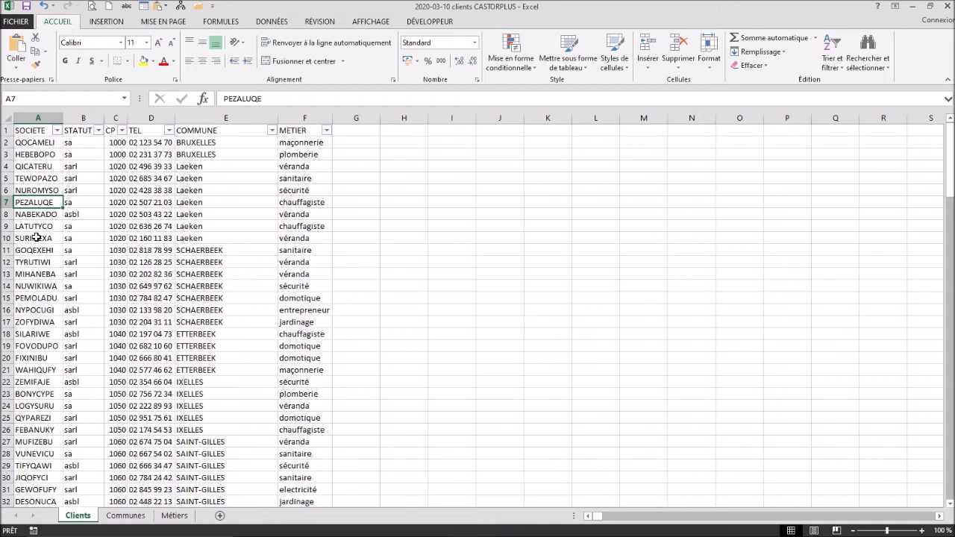
Step: Start row 152 below the list with company VERABEL, status sa and postcode 1090
{"action": "key", "text": "End"}
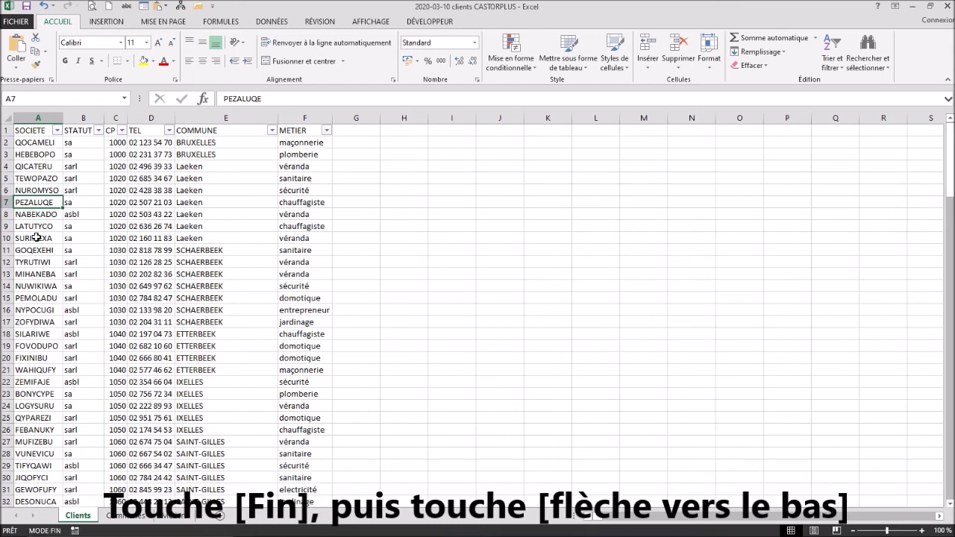
{"action": "key", "text": "Down"}
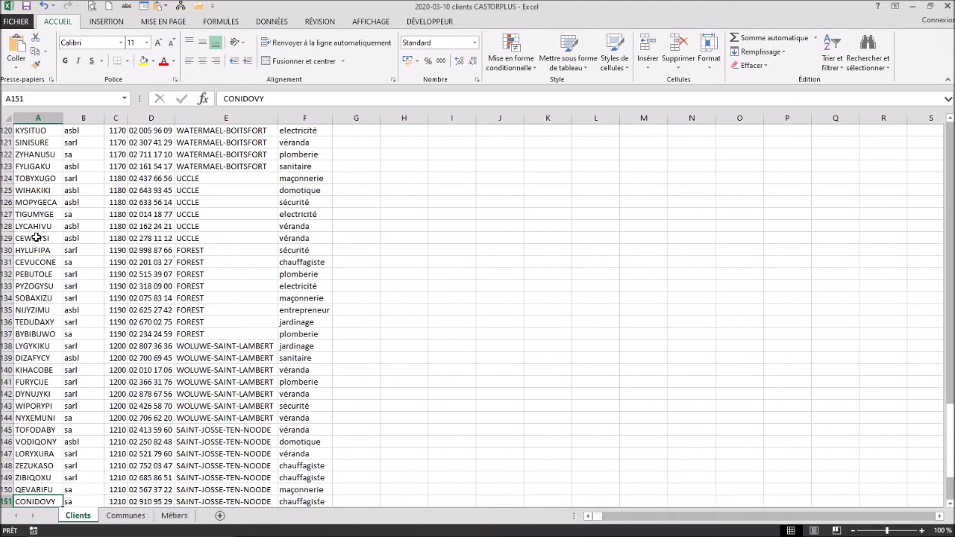
{"action": "key", "text": "Down"}
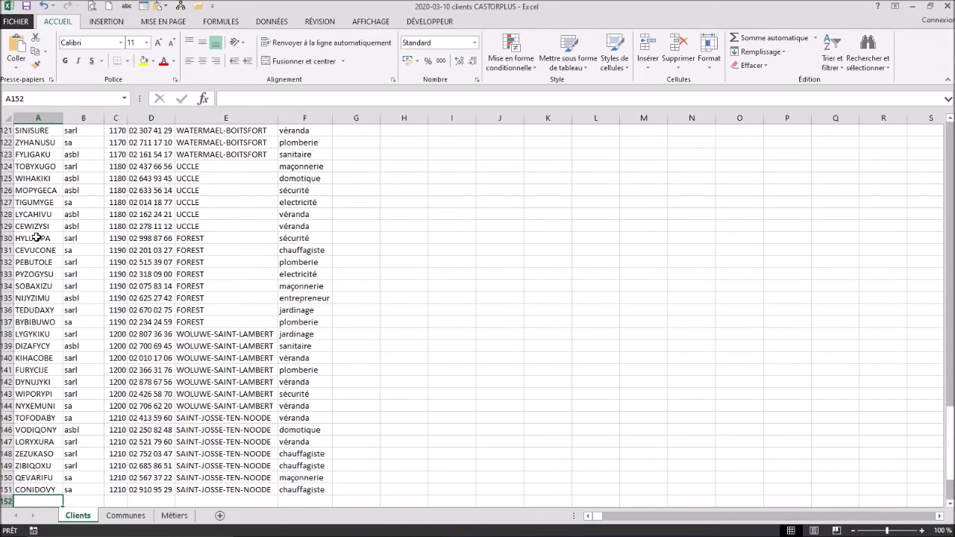
{"action": "type", "text": "VERABEL"}
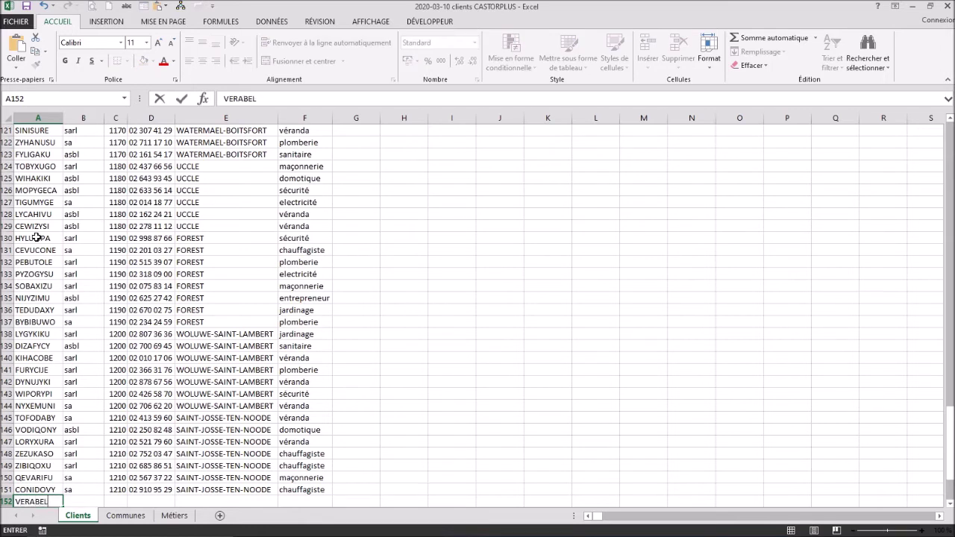
{"action": "key", "text": "Tab"}
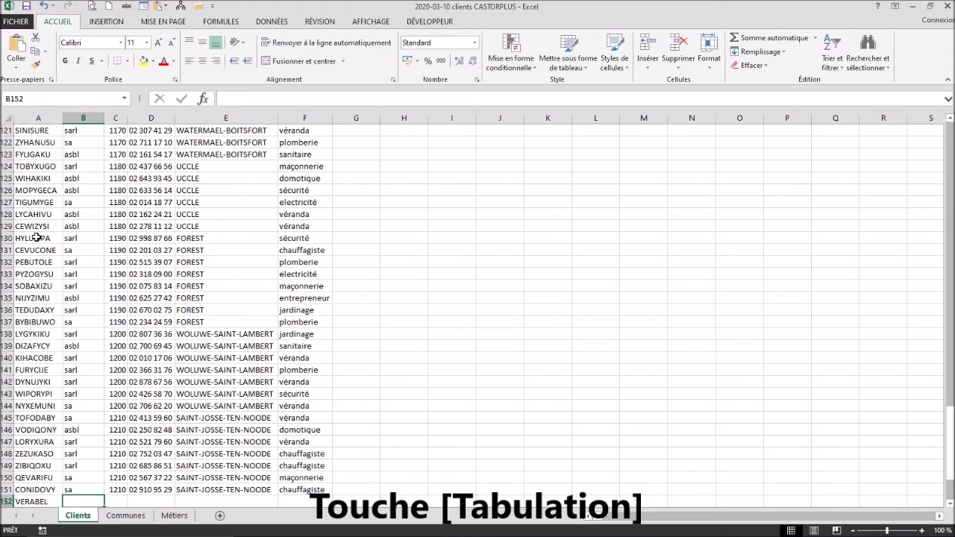
{"action": "type", "text": "sa"}
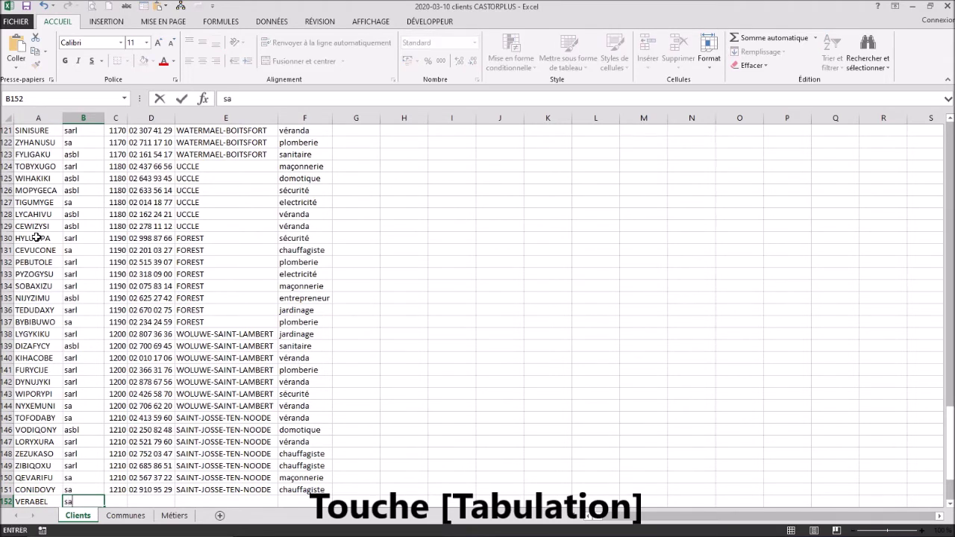
{"action": "key", "text": "Tab"}
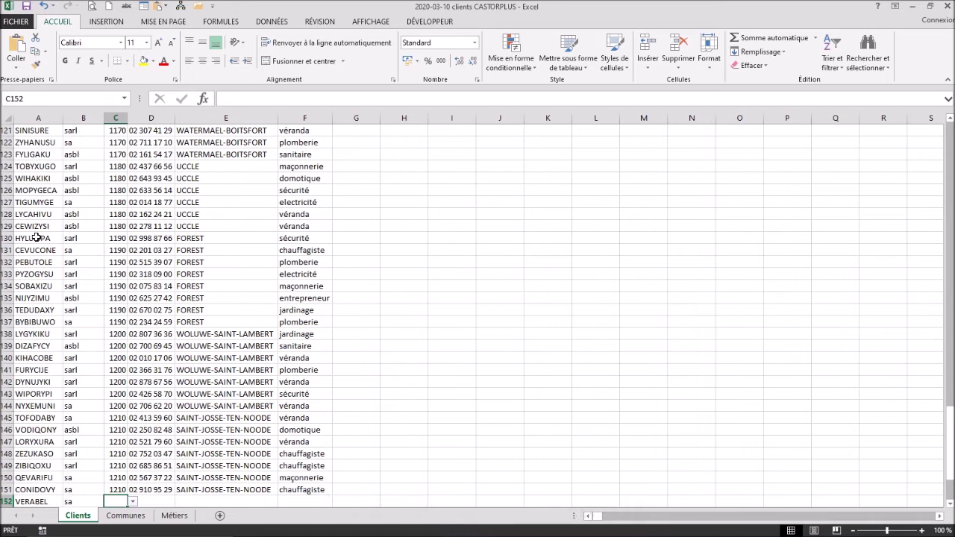
{"action": "type", "text": "1090"}
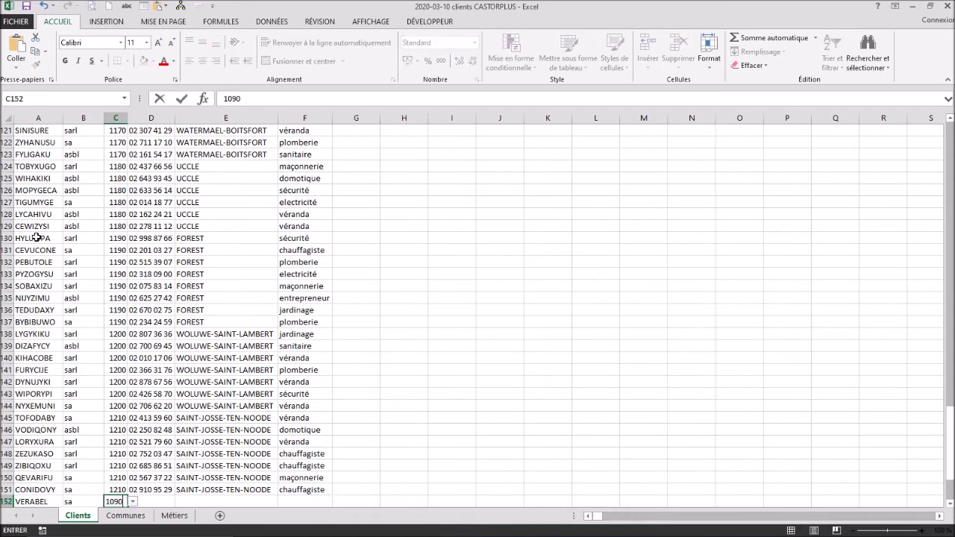
{"action": "key", "text": "Tab"}
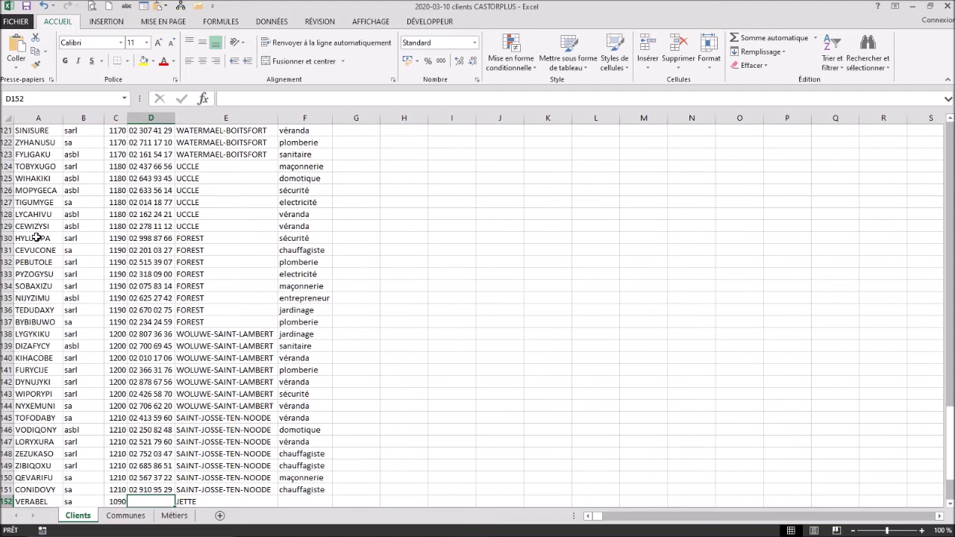
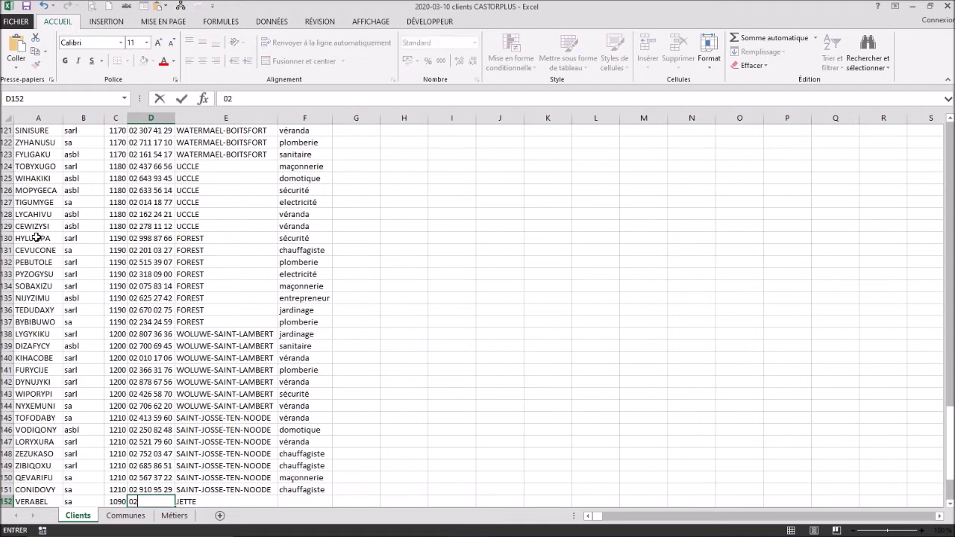
Step: Enter VERABEL's phone number and trade véranda, letting JETTE fill in as commune
{"action": "key", "text": "Tab"}
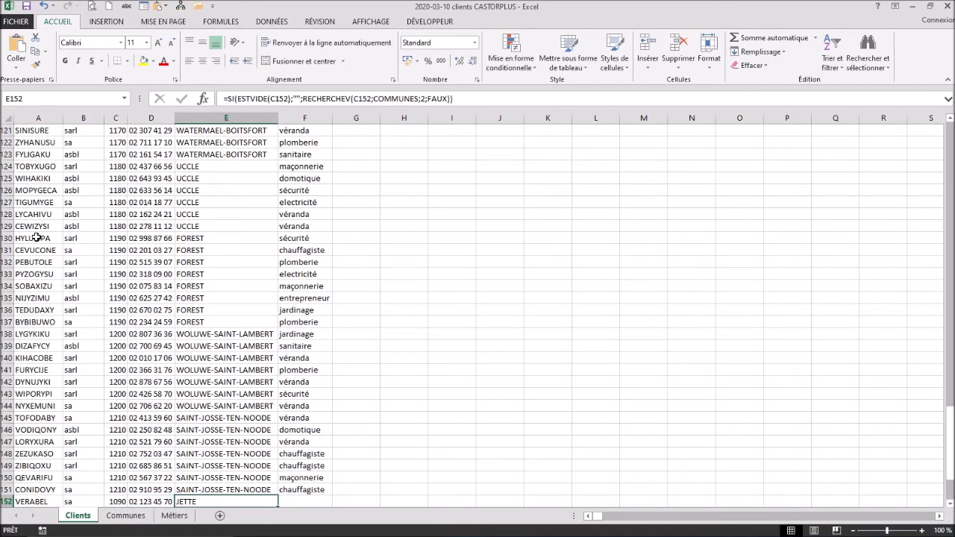
{"action": "key", "text": "Tab"}
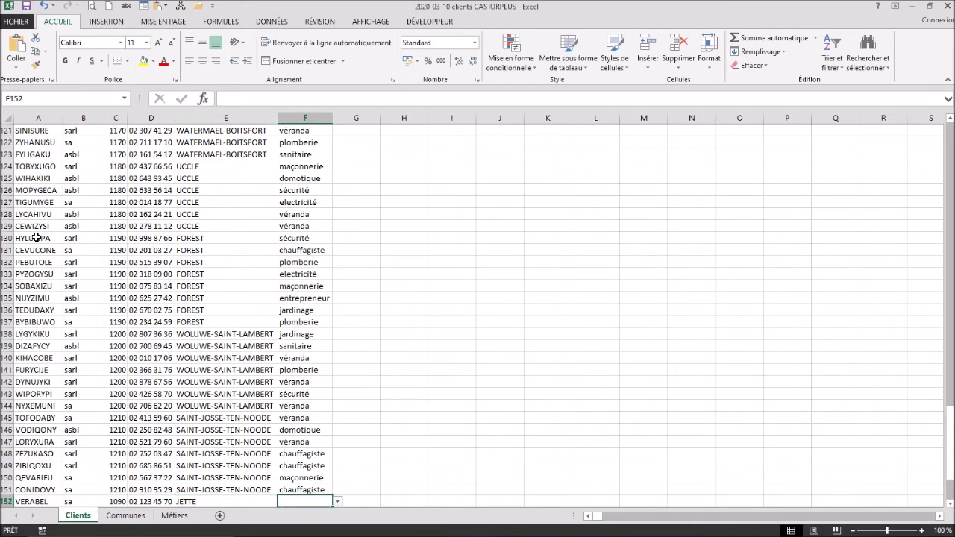
{"action": "type", "text": "véranda"}
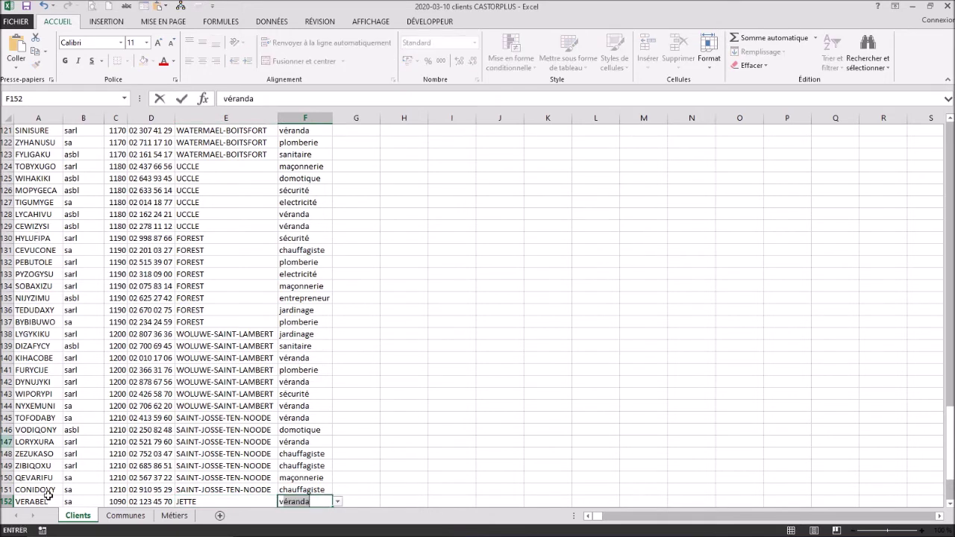
{"action": "left_click", "coordinate": [338, 504]}
{"action": "key", "text": "Return"}
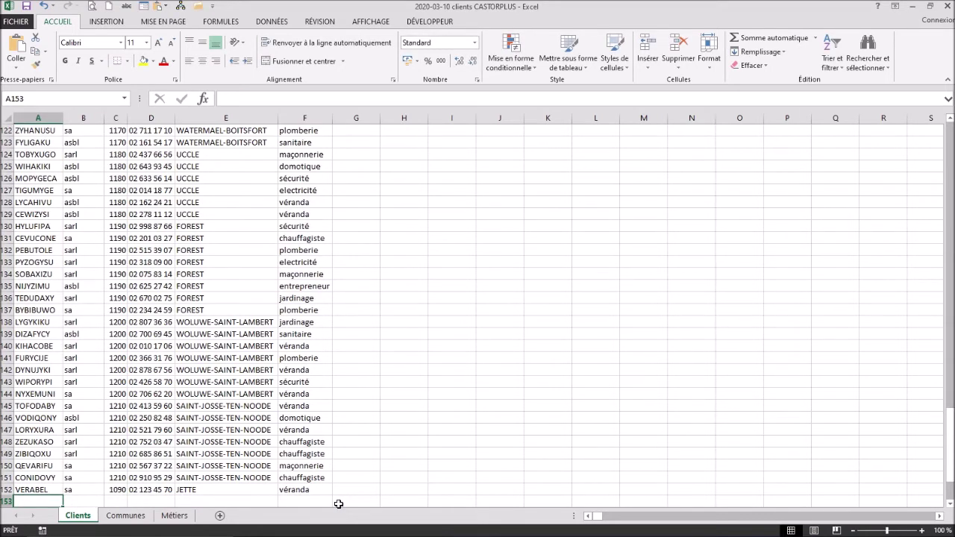
Step: Fill row 153 with PLOMBEL, sarl, postcode 1170, its phone number and trade plomberie
{"action": "type", "text": "PLOMBEL"}
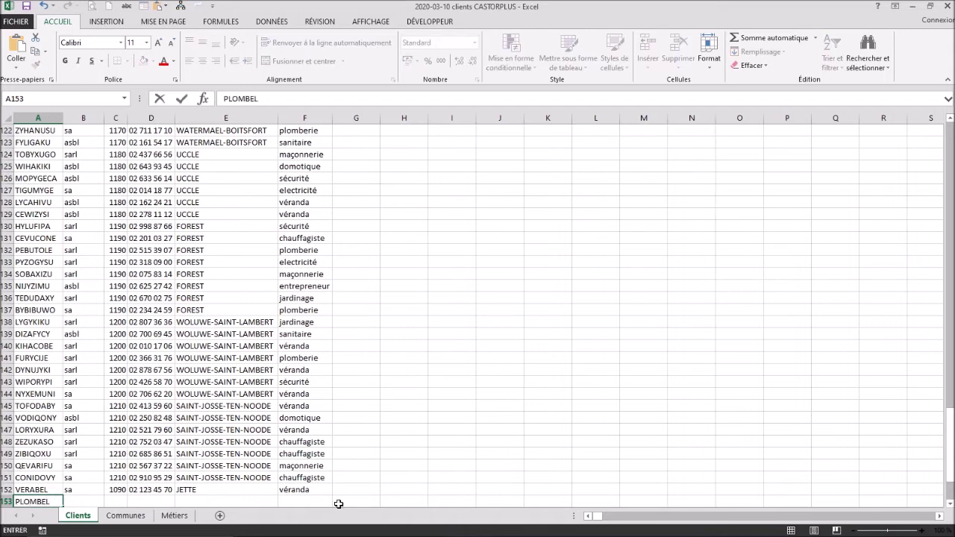
{"action": "key", "text": "Tab"}
{"action": "type", "text": "sa"}
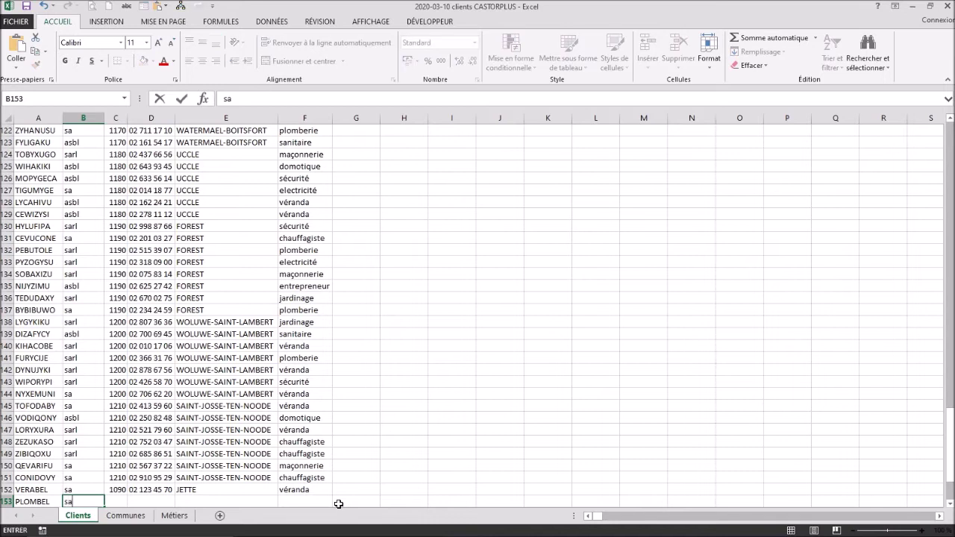
{"action": "type", "text": "rl"}
{"action": "key", "text": "Tab"}
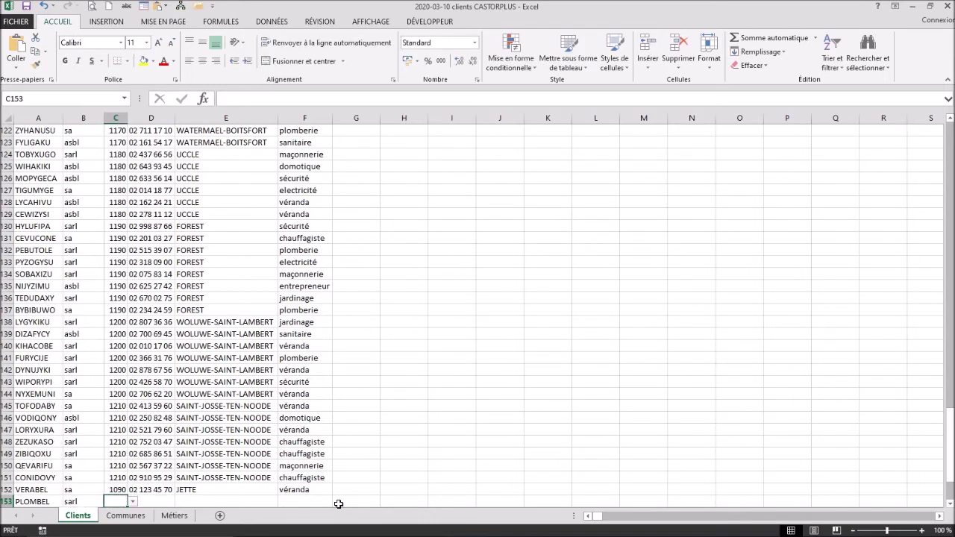
{"action": "type", "text": "1170"}
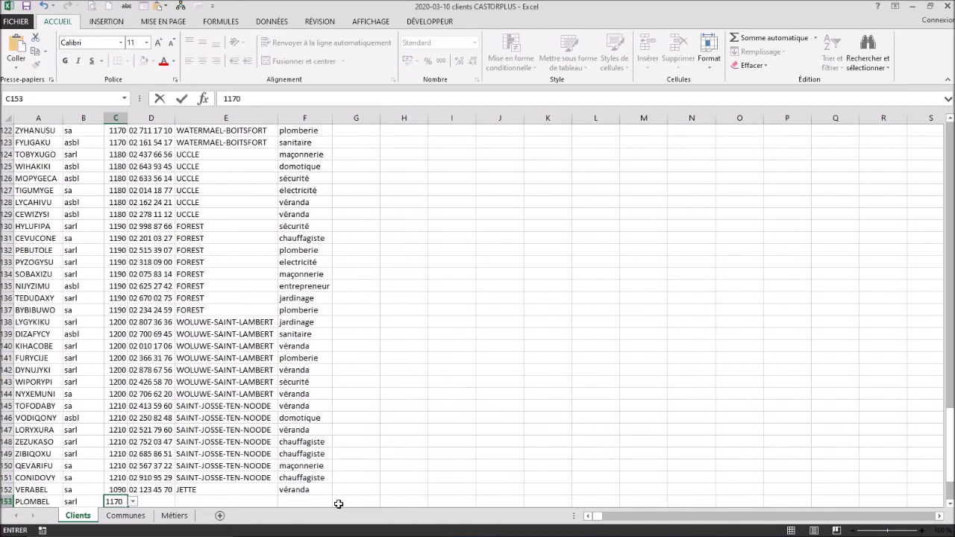
{"action": "key", "text": "Tab"}
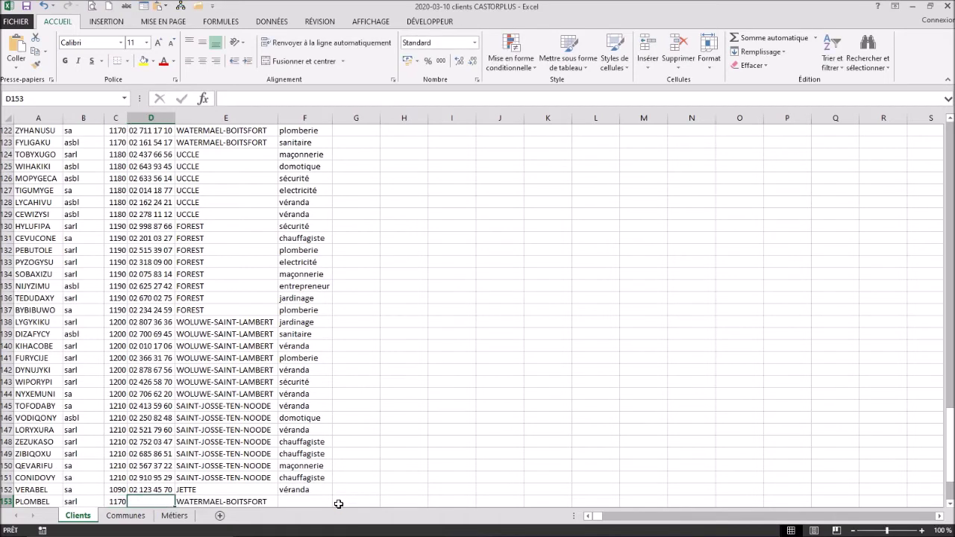
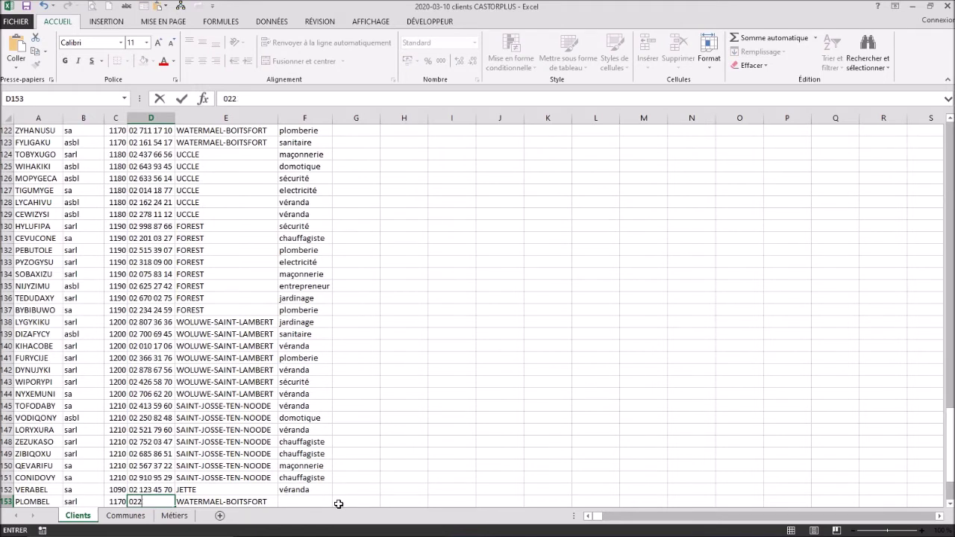
{"action": "key", "text": "Tab"}
{"action": "key", "text": "Tab"}
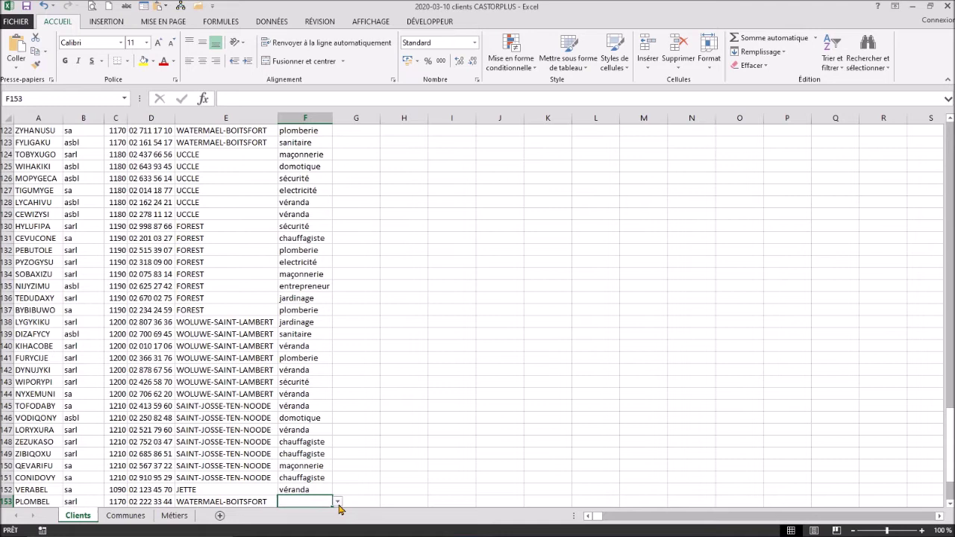
{"action": "type", "text": "plomberie"}
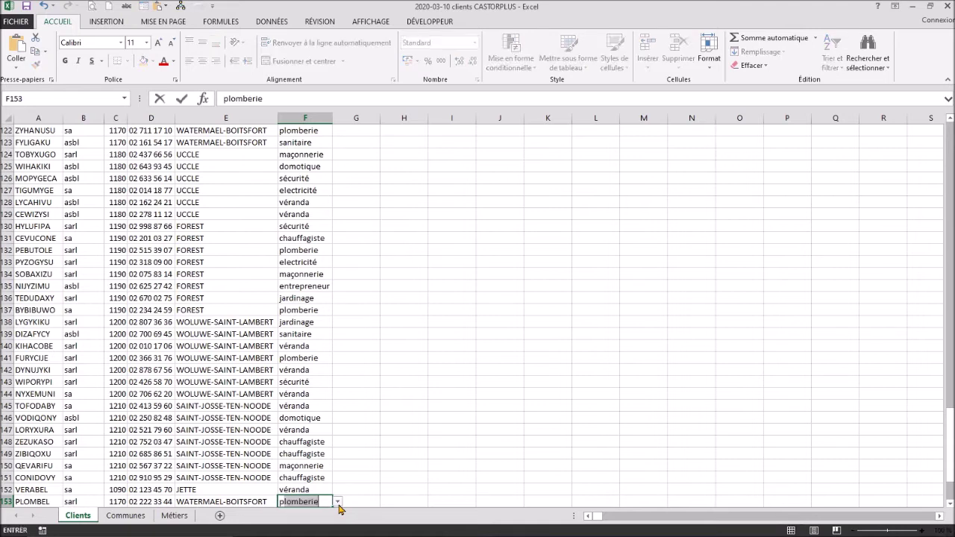
{"action": "key", "text": "Return"}
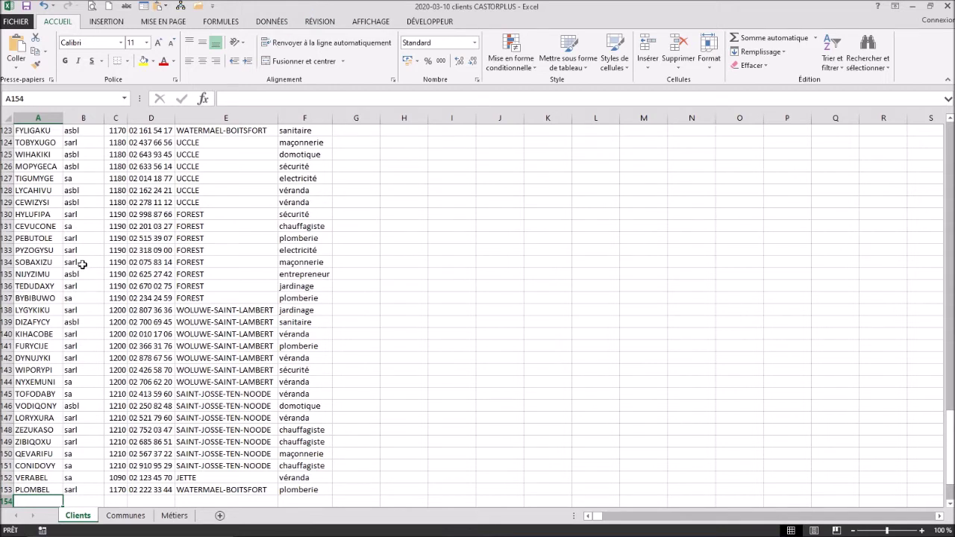
Step: Filter the SOCIETE column to show only CEVUCONE
{"action": "key", "text": "ctrl+Home"}
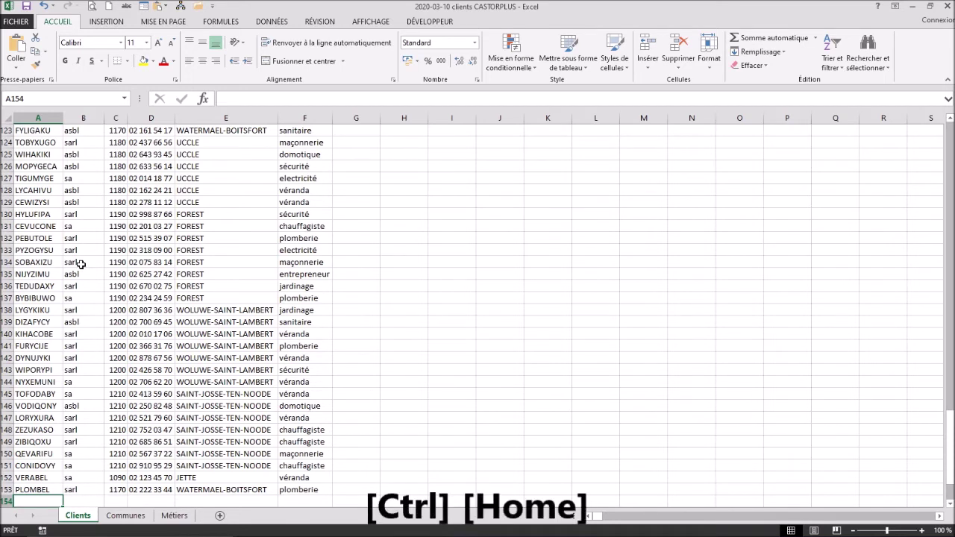
{"action": "key", "text": "ctrl+Home"}
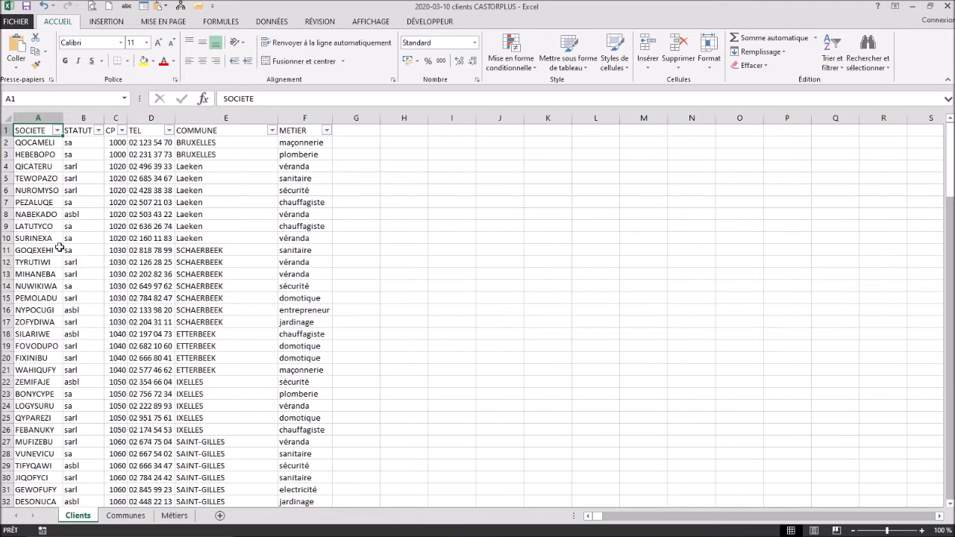
{"action": "left_click", "coordinate": [58, 131]}
{"action": "left_click", "coordinate": [63, 233]}
{"action": "type", "text": "ce"}
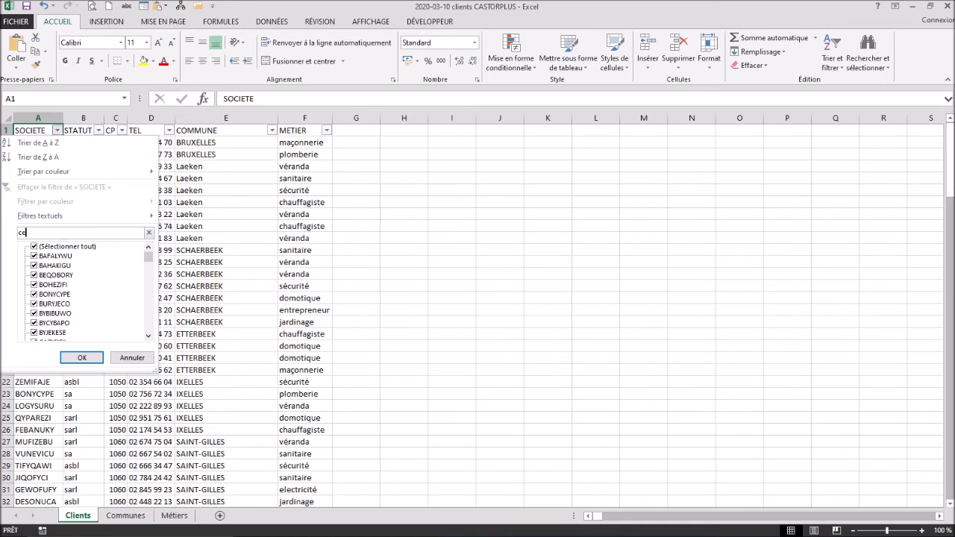
{"action": "type", "text": "vucon"}
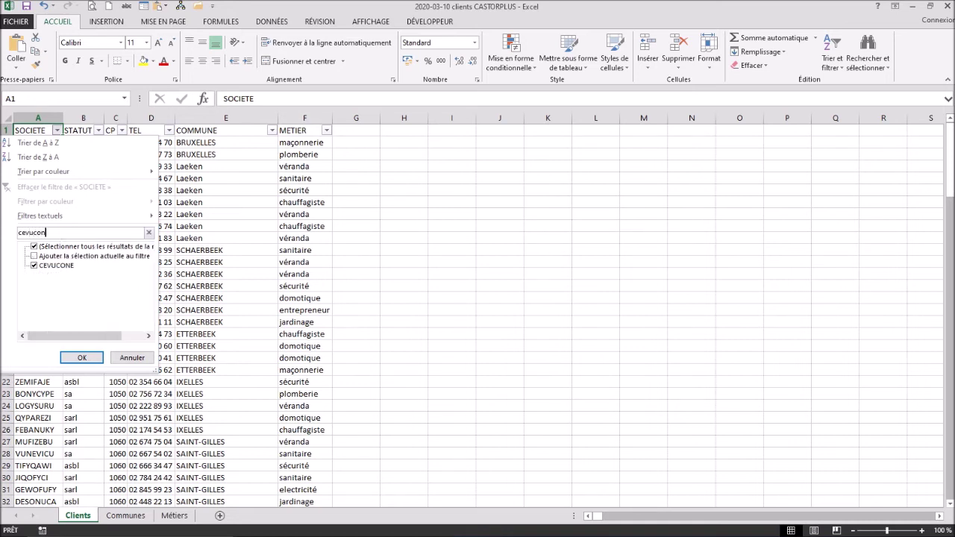
{"action": "left_click", "coordinate": [80, 357]}
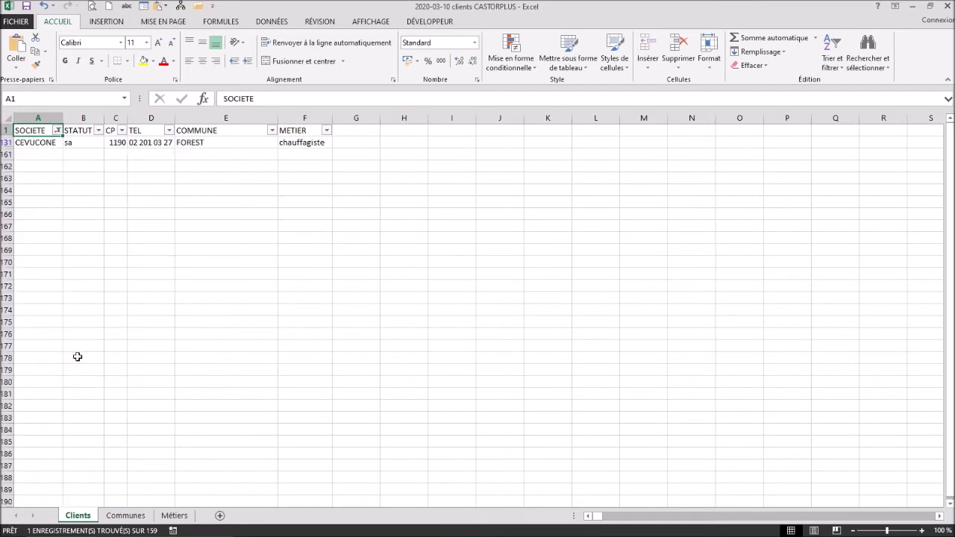
Step: Change CEVUCONE's postcode to 1050 so its commune becomes IXELLES
{"action": "key", "text": "Down"}
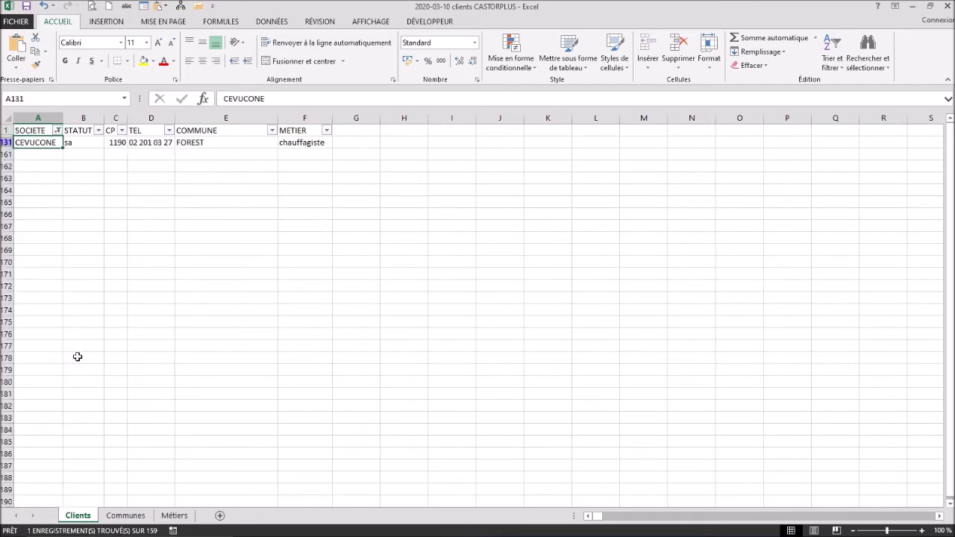
{"action": "key", "text": "Right"}
{"action": "key", "text": "Right"}
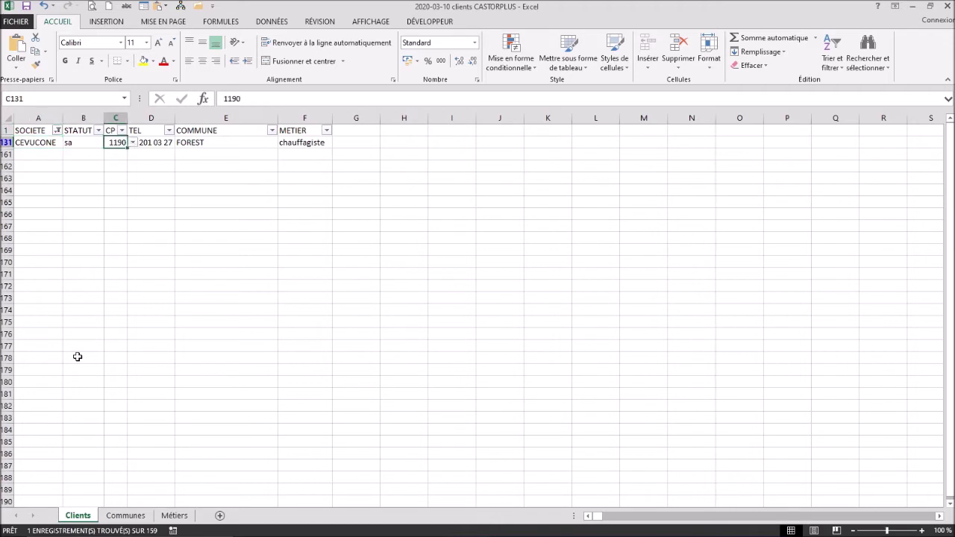
{"action": "type", "text": "1050"}
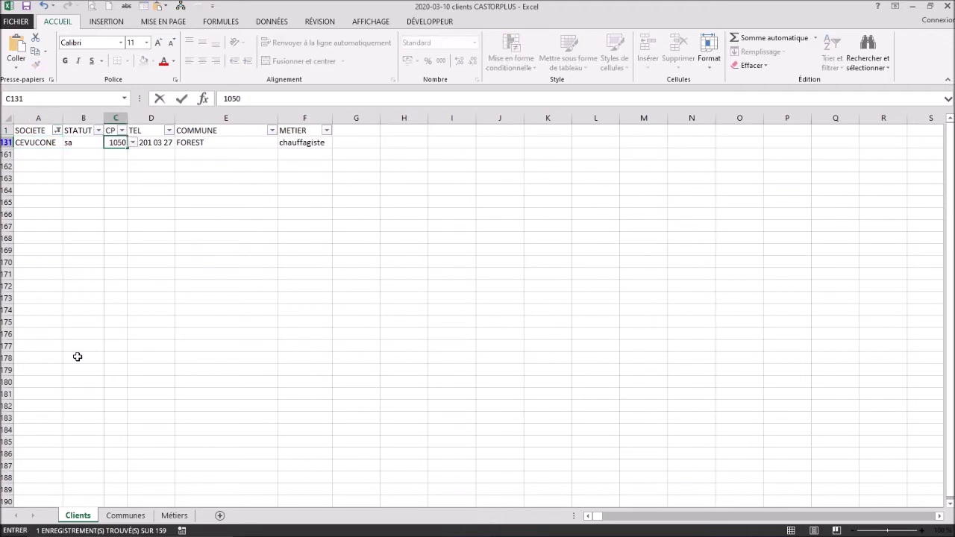
{"action": "key", "text": "Tab"}
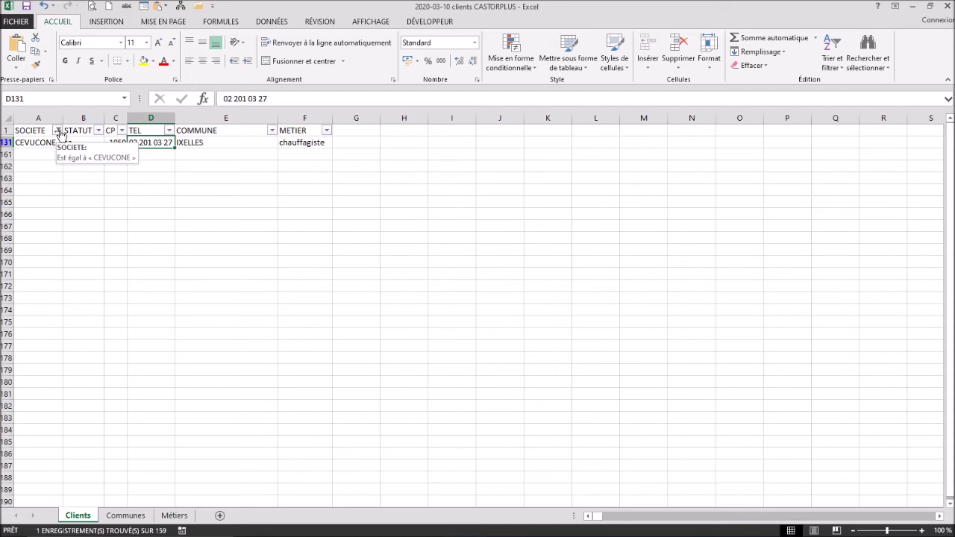
Step: Filter the SOCIETE column to show only FADOZUTU
{"action": "left_click", "coordinate": [58, 131]}
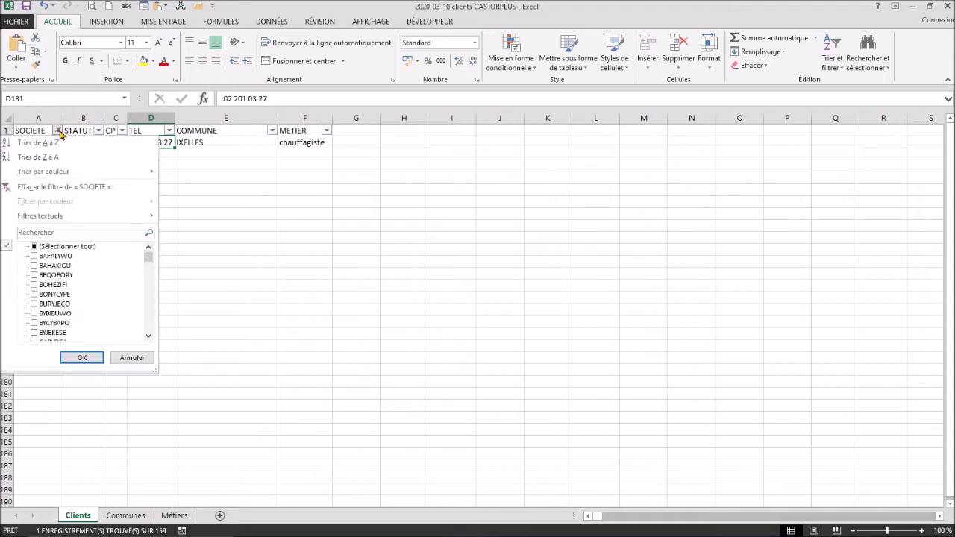
{"action": "left_click", "coordinate": [57, 230]}
{"action": "type", "text": "fa"}
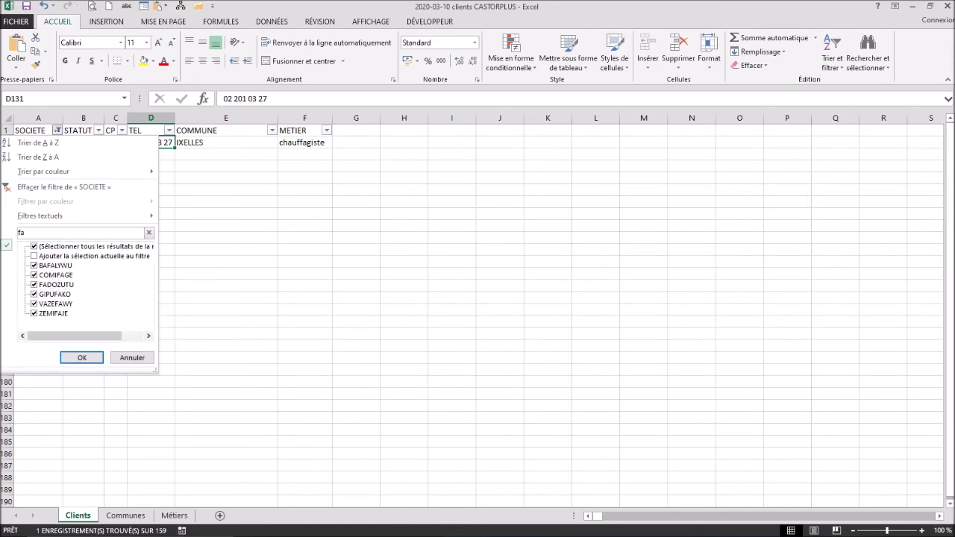
{"action": "type", "text": "dozu"}
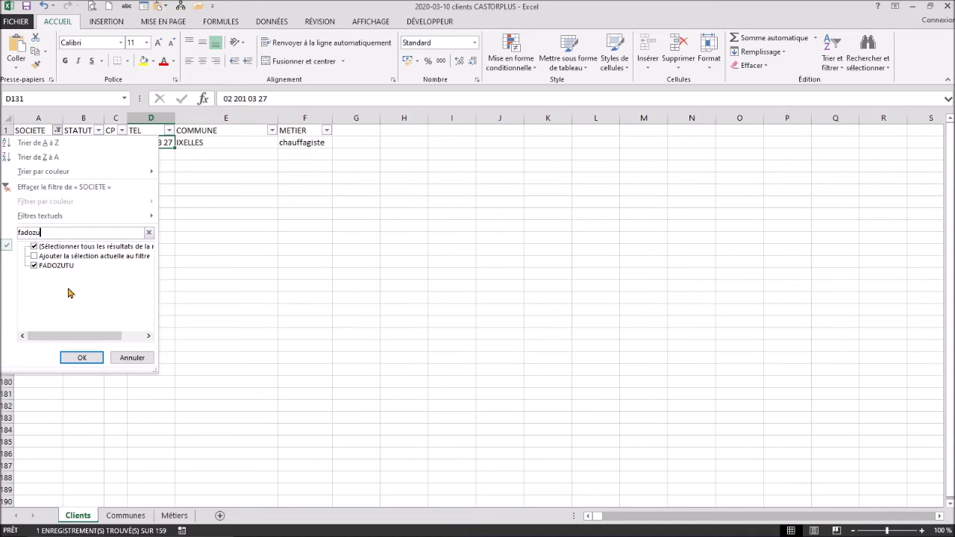
{"action": "left_click", "coordinate": [81, 358]}
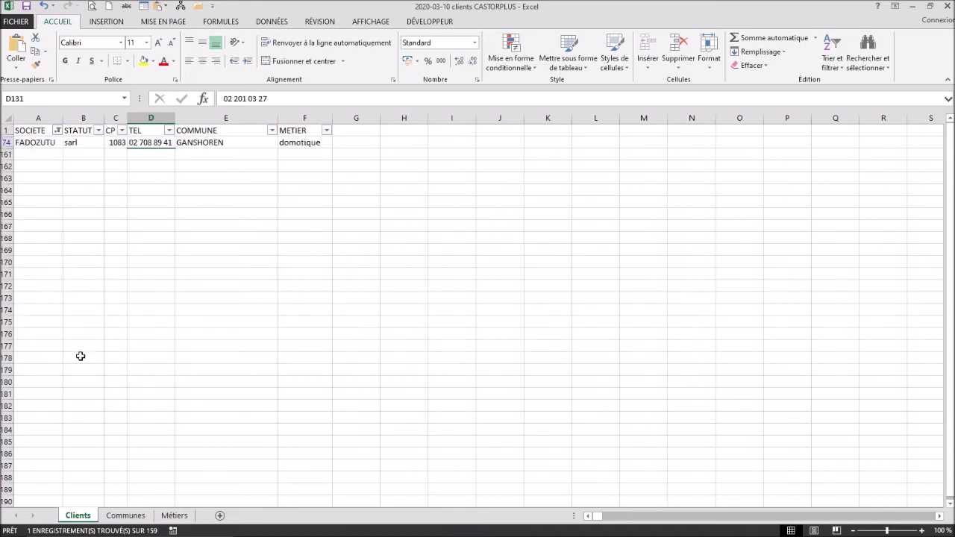
Step: Replace FADOZUTU's phone number with the corrected number
{"action": "left_click", "coordinate": [145, 143]}
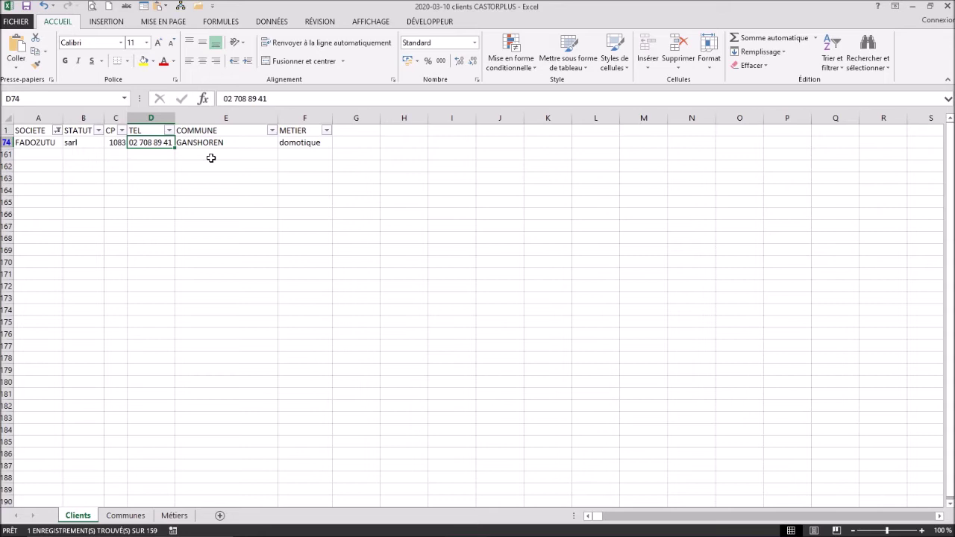
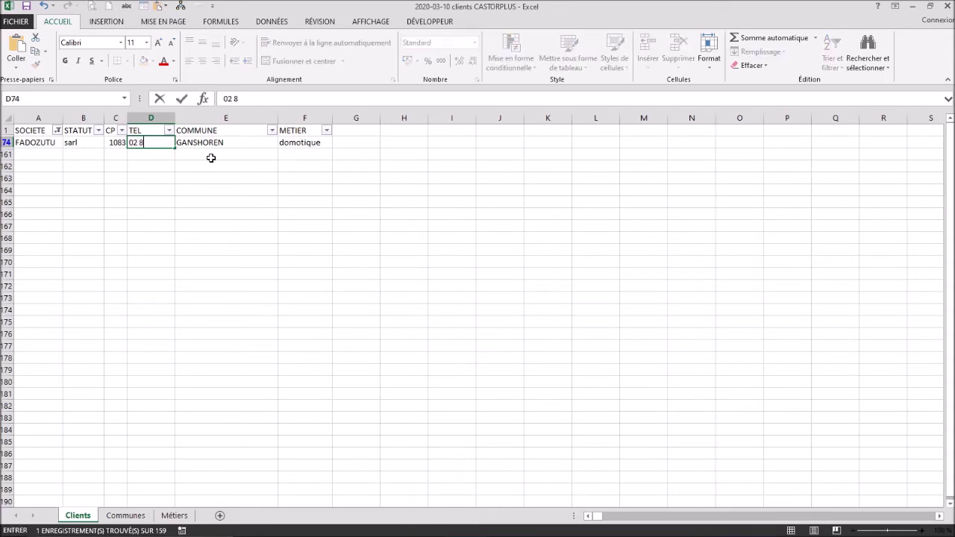
{"action": "key", "text": "Return"}
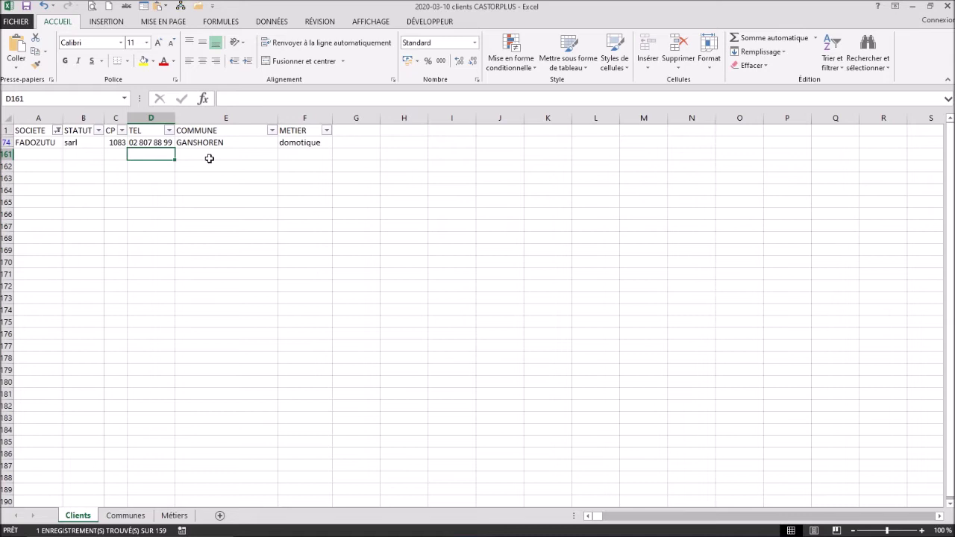
Step: Filter the SOCIETE column to show only BAFALYWU
{"action": "left_click", "coordinate": [57, 130]}
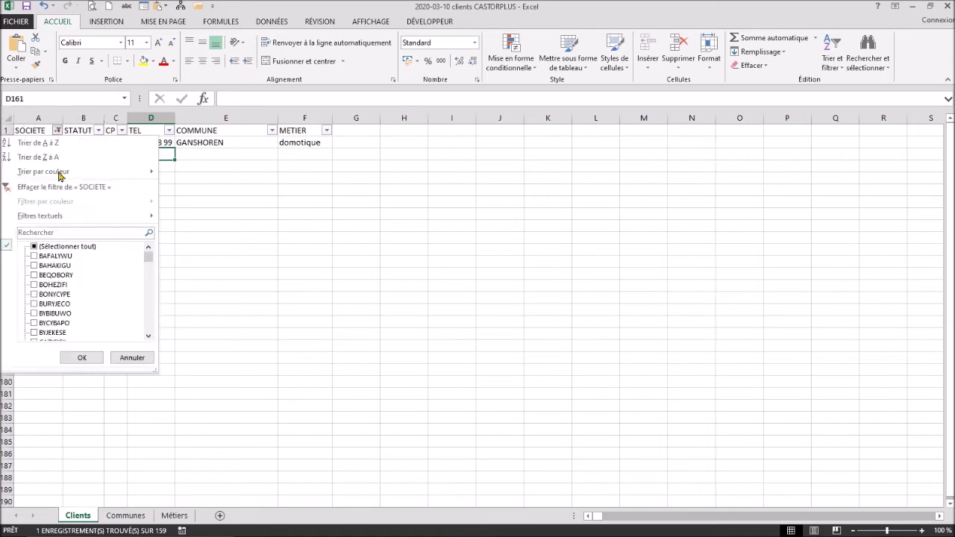
{"action": "left_click", "coordinate": [63, 231]}
{"action": "type", "text": "ba"}
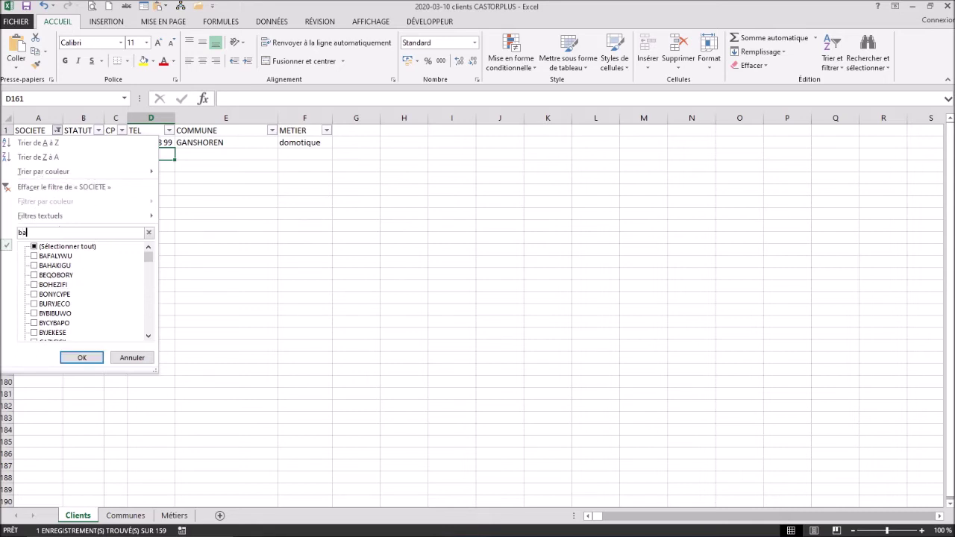
{"action": "type", "text": "faly"}
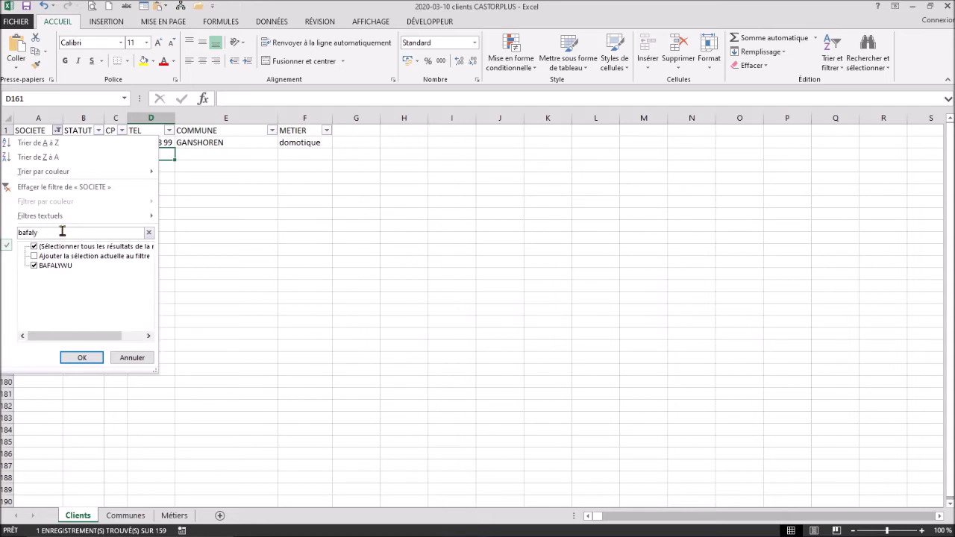
{"action": "left_click", "coordinate": [83, 359]}
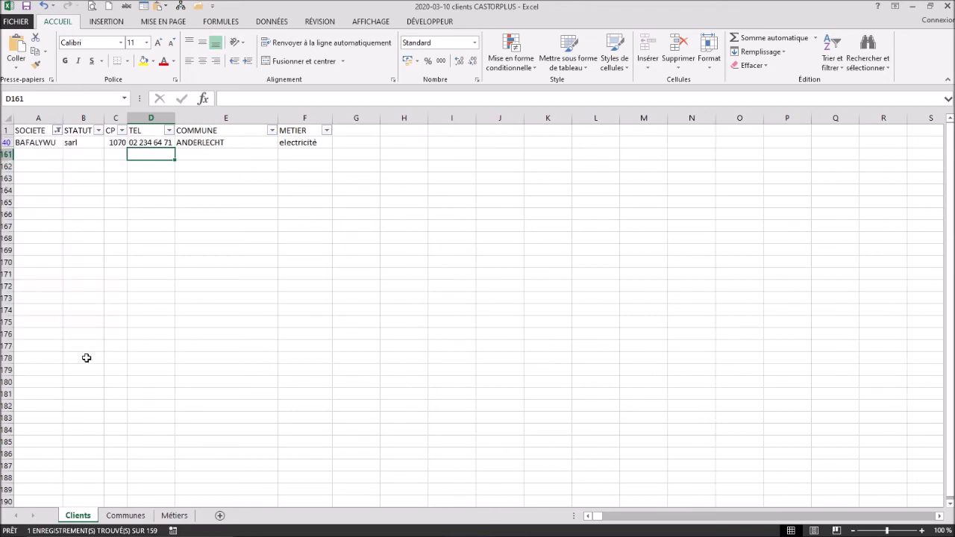
Step: Pick domotique from BAFALYWU's METIER validation list, replacing electricité
{"action": "left_click", "coordinate": [297, 142]}
{"action": "key", "text": "ctrl"}
{"action": "key", "text": "ctrl"}
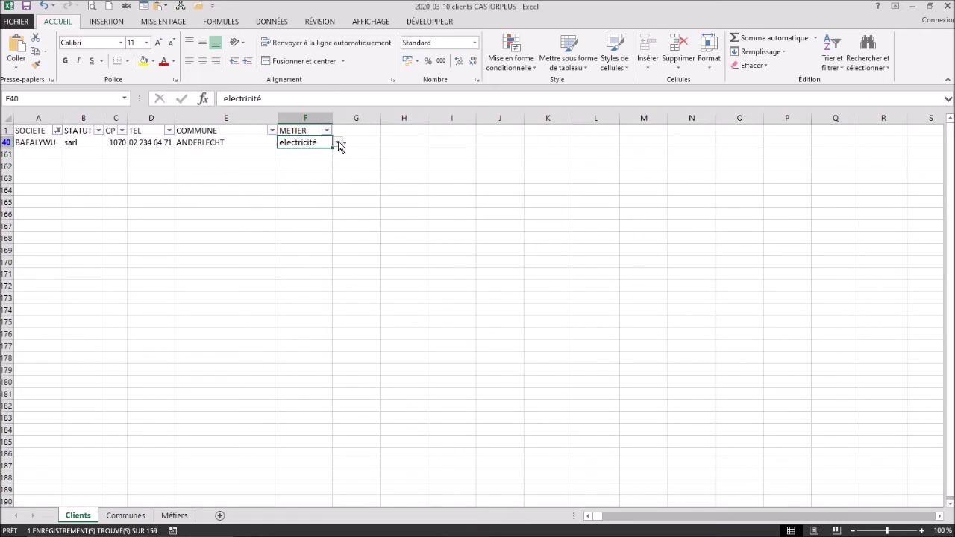
{"action": "left_click", "coordinate": [338, 142]}
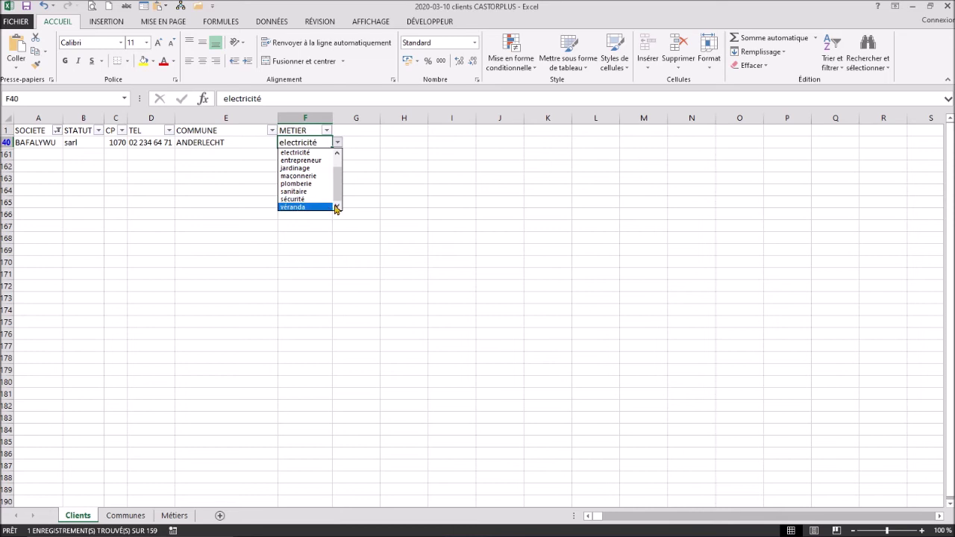
{"action": "left_click", "coordinate": [338, 154]}
{"action": "left_click", "coordinate": [338, 154]}
{"action": "left_click", "coordinate": [308, 161]}
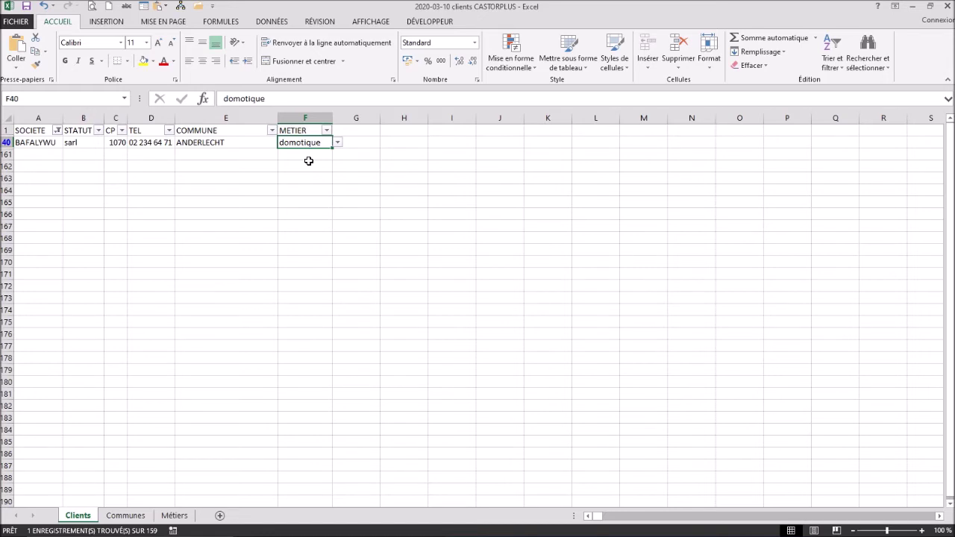
Step: Clear the previous SOCIETE filter and filter down to MIBYXAHA instead
{"action": "left_click", "coordinate": [58, 132]}
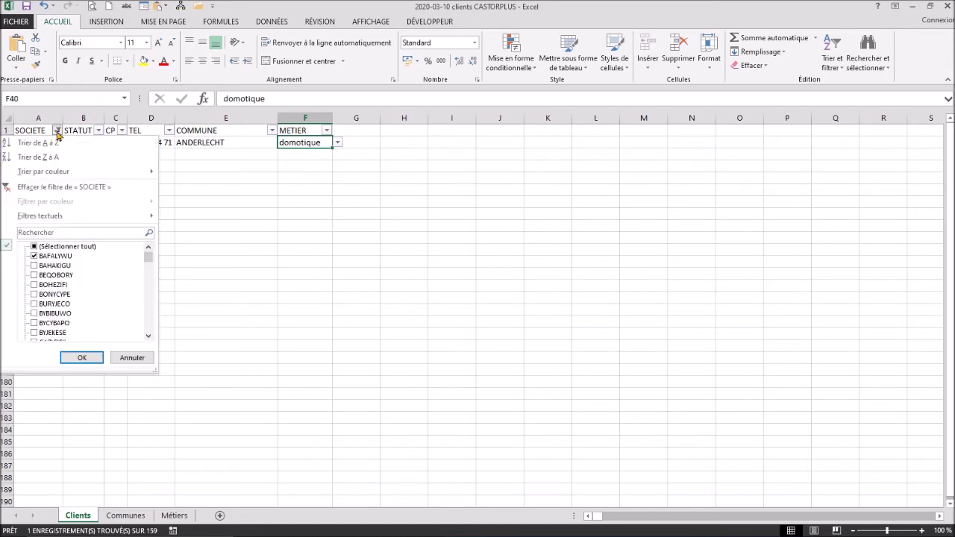
{"action": "left_click", "coordinate": [60, 189]}
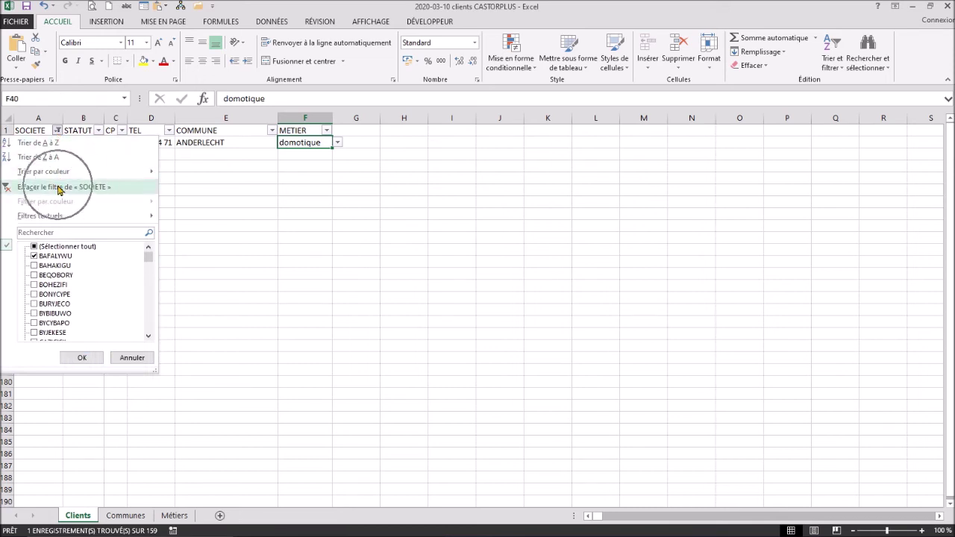
{"action": "left_click", "coordinate": [60, 187]}
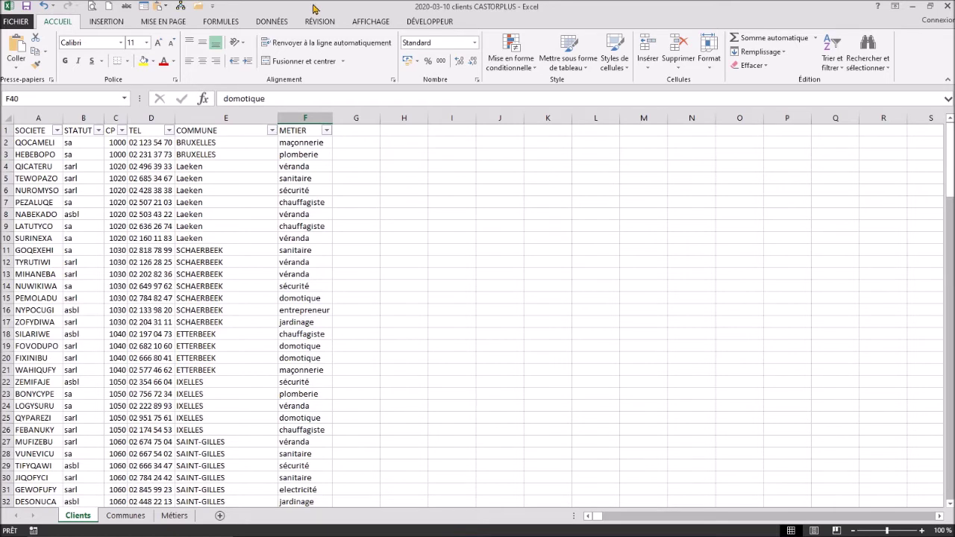
{"action": "left_click", "coordinate": [57, 131]}
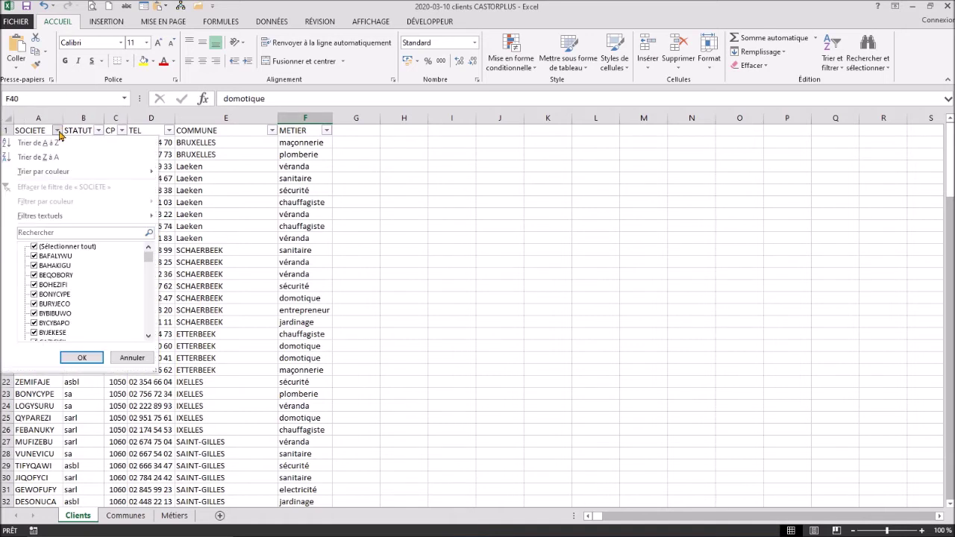
{"action": "left_click", "coordinate": [67, 231]}
{"action": "type", "text": "mi"}
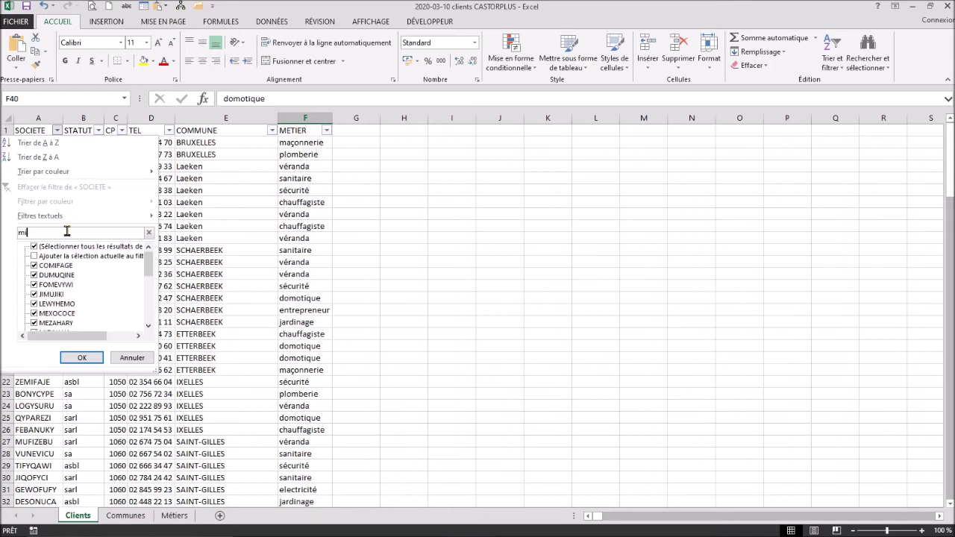
{"action": "type", "text": "by"}
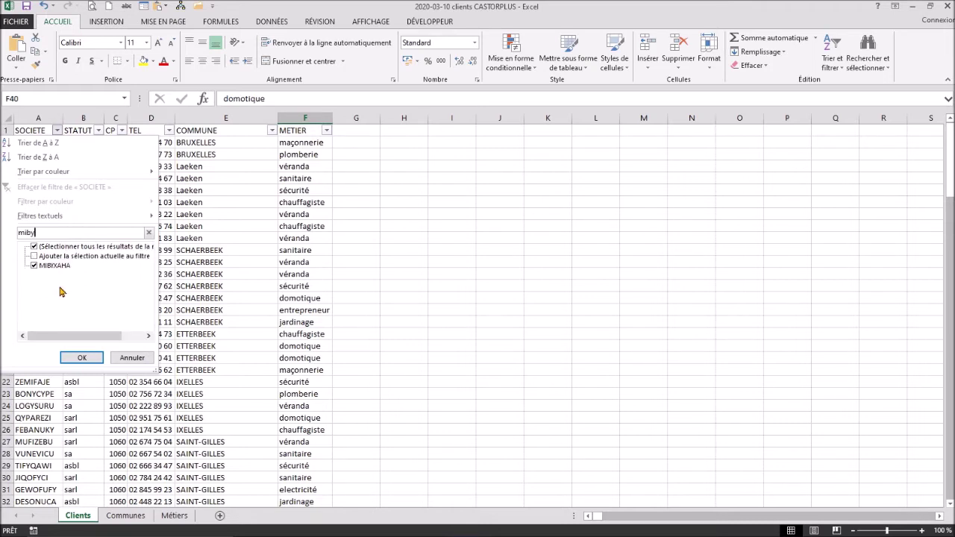
{"action": "left_click", "coordinate": [81, 357]}
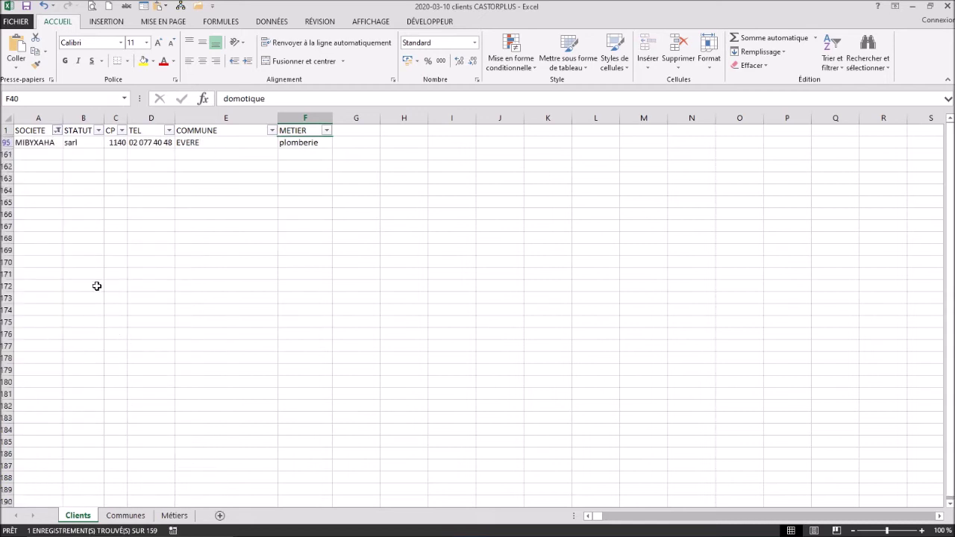
Step: Delete the MIBYXAHA sheet row with Supprimer des lignes dans la feuille
{"action": "left_click", "coordinate": [45, 143]}
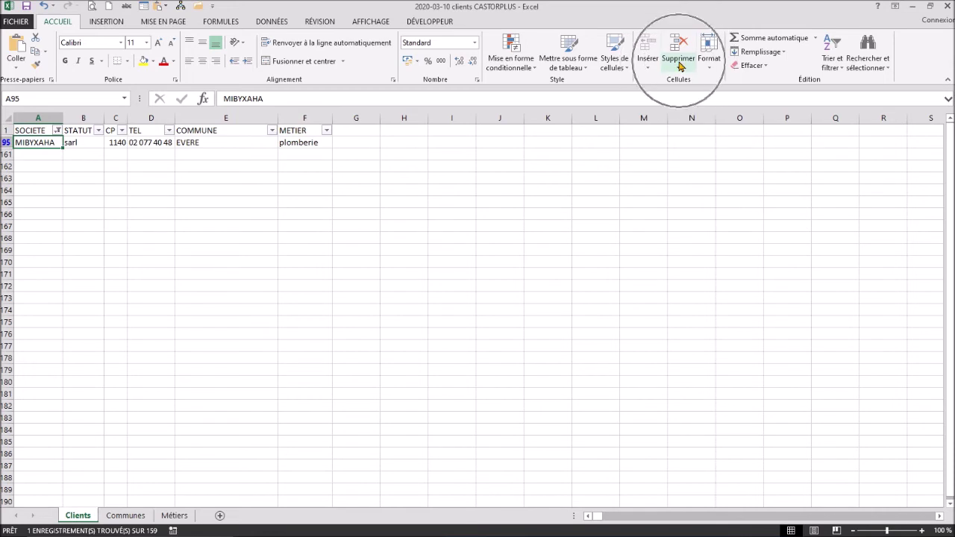
{"action": "left_click", "coordinate": [679, 66]}
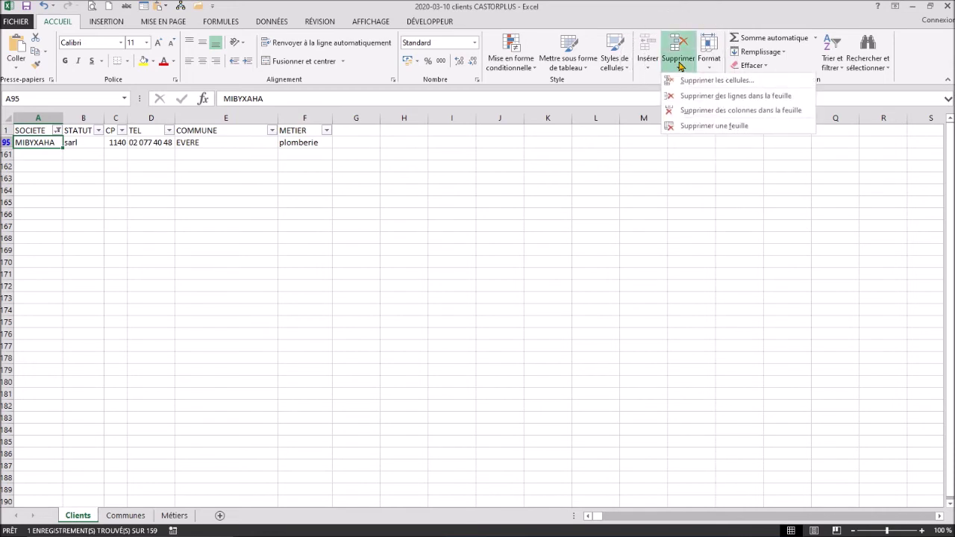
{"action": "left_click", "coordinate": [691, 99]}
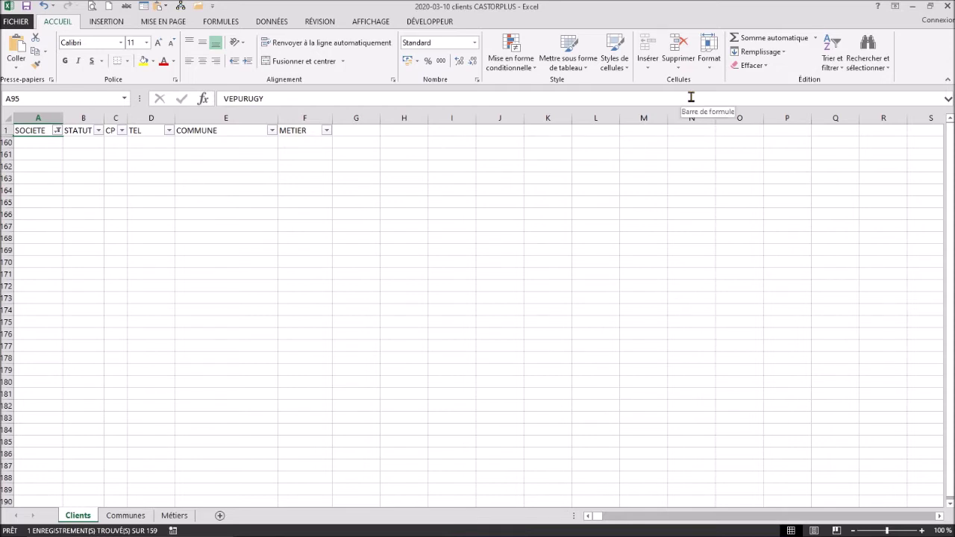
{"action": "left_click", "coordinate": [57, 131]}
Step: Filter the SOCIETE column to show only FOMEVYWI
{"action": "left_click", "coordinate": [59, 231]}
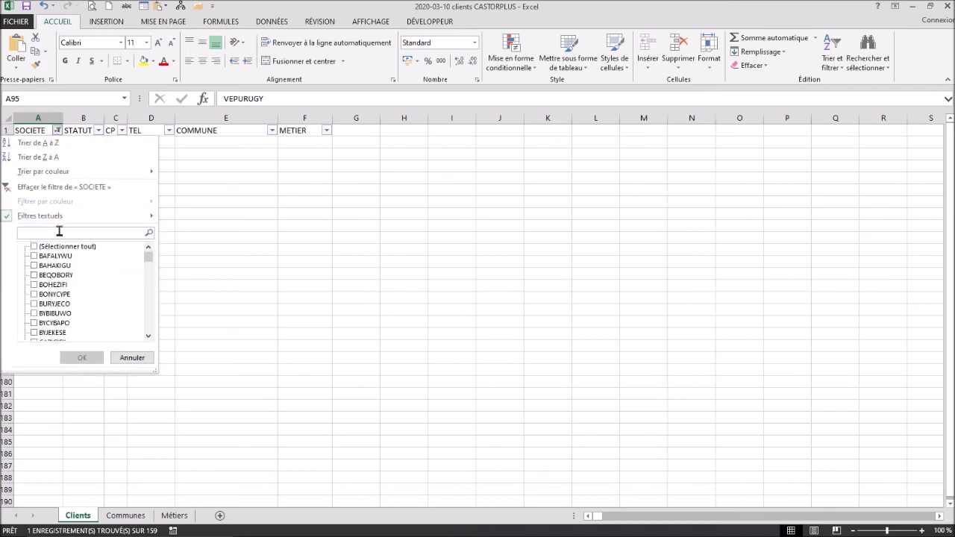
{"action": "type", "text": "fom"}
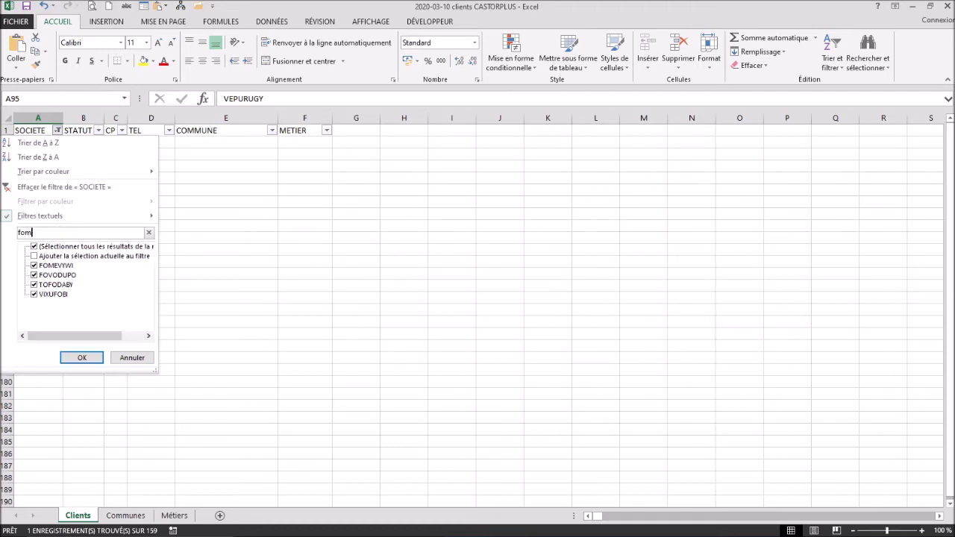
{"action": "type", "text": "ev"}
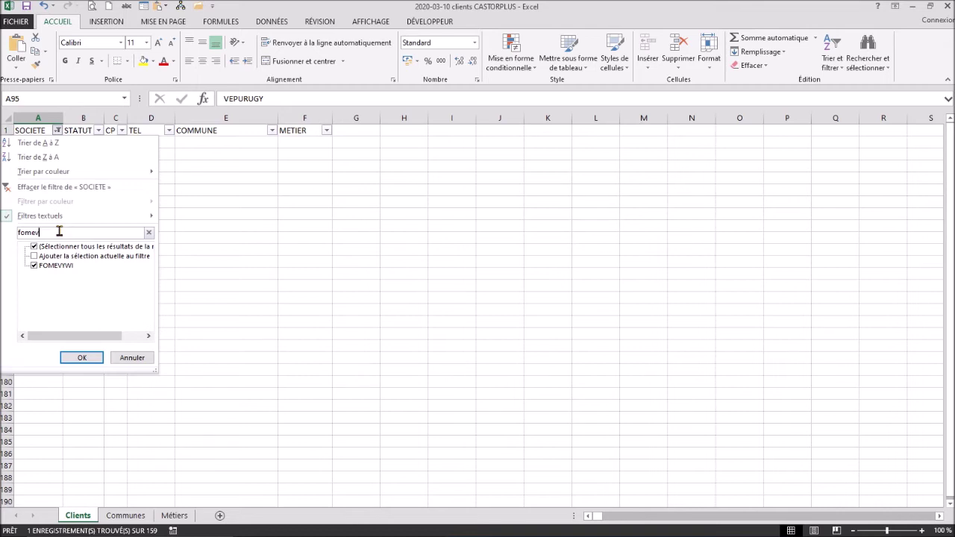
{"action": "left_click", "coordinate": [88, 358]}
Step: Delete the FOMEVYWI sheet row with Supprimer des lignes dans la feuille
{"action": "left_click", "coordinate": [39, 142]}
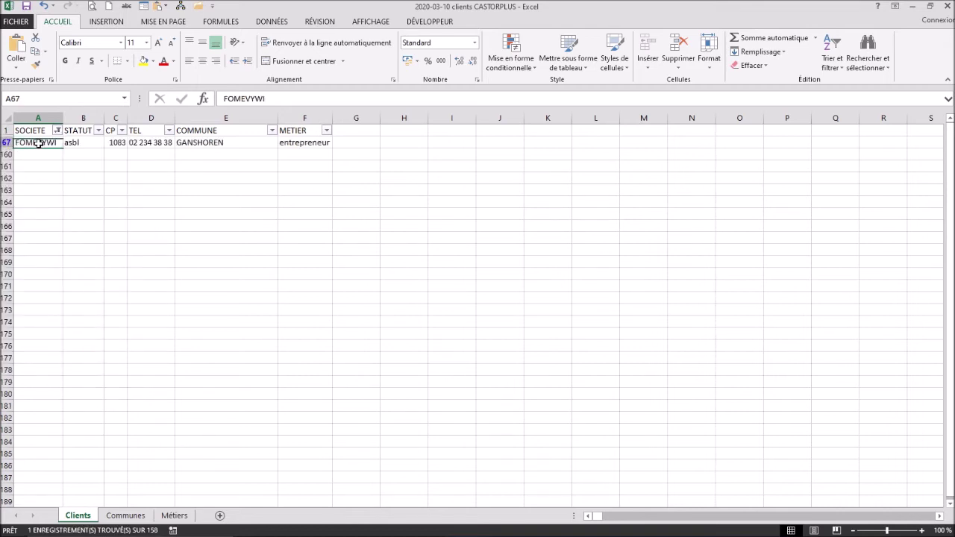
{"action": "key", "text": "ctrl"}
{"action": "key", "text": "ctrl"}
{"action": "key", "text": "ctrl"}
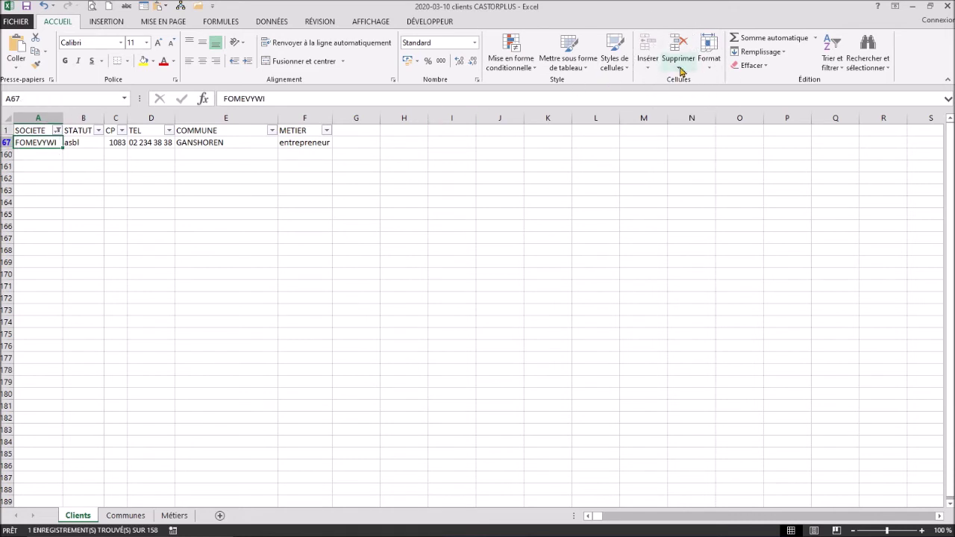
{"action": "left_click", "coordinate": [680, 71]}
{"action": "key", "text": "ctrl"}
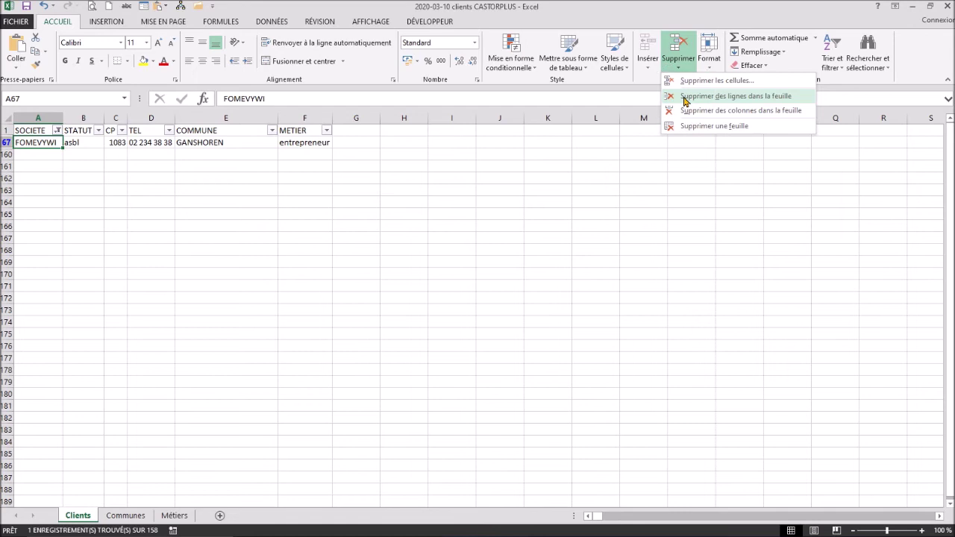
{"action": "left_click", "coordinate": [684, 96]}
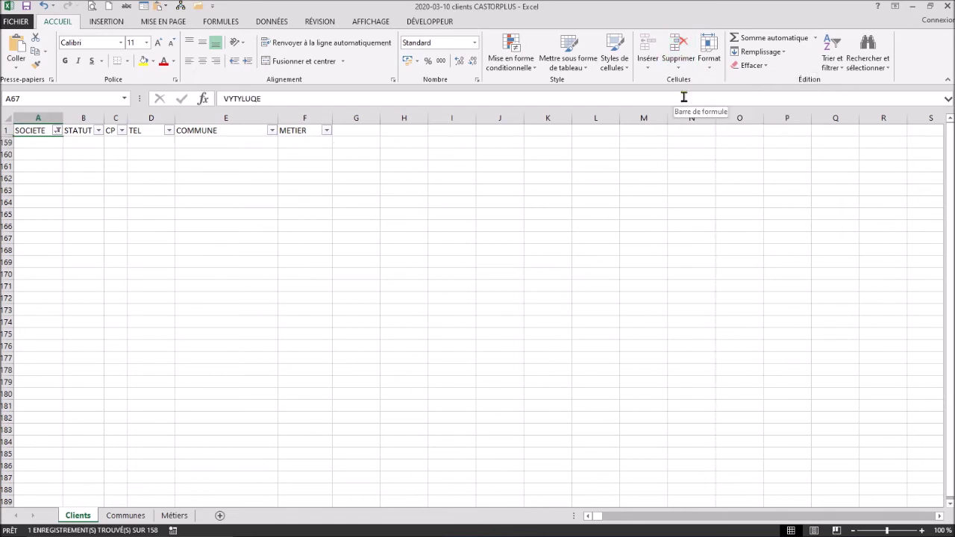
Step: Filter the SOCIETE column to show only JIQOFYCI
{"action": "left_click", "coordinate": [58, 133]}
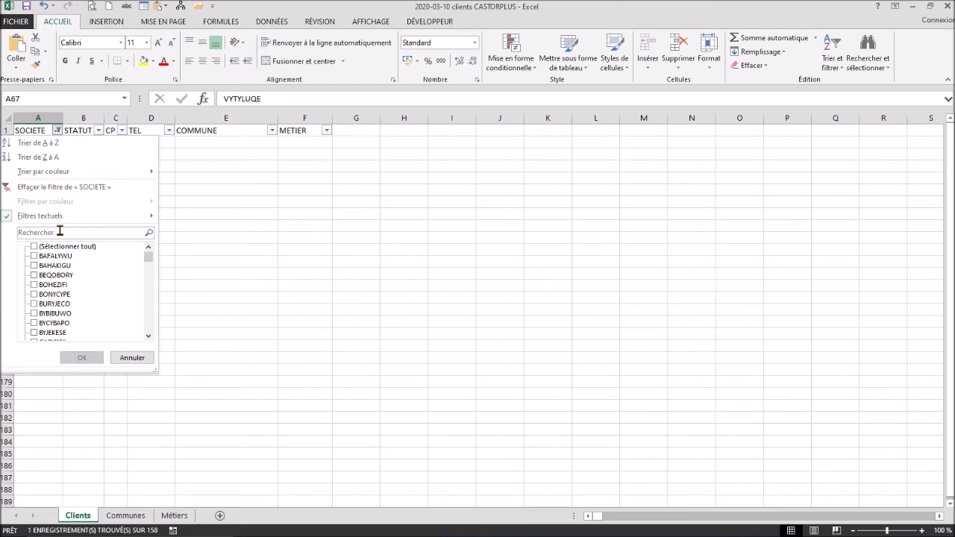
{"action": "left_click", "coordinate": [59, 231]}
{"action": "type", "text": "ji"}
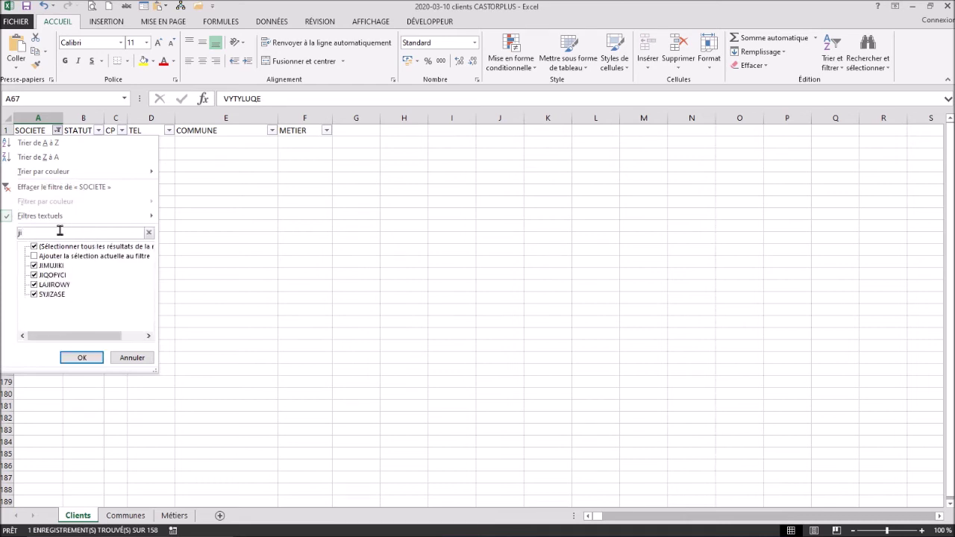
{"action": "type", "text": "w"}
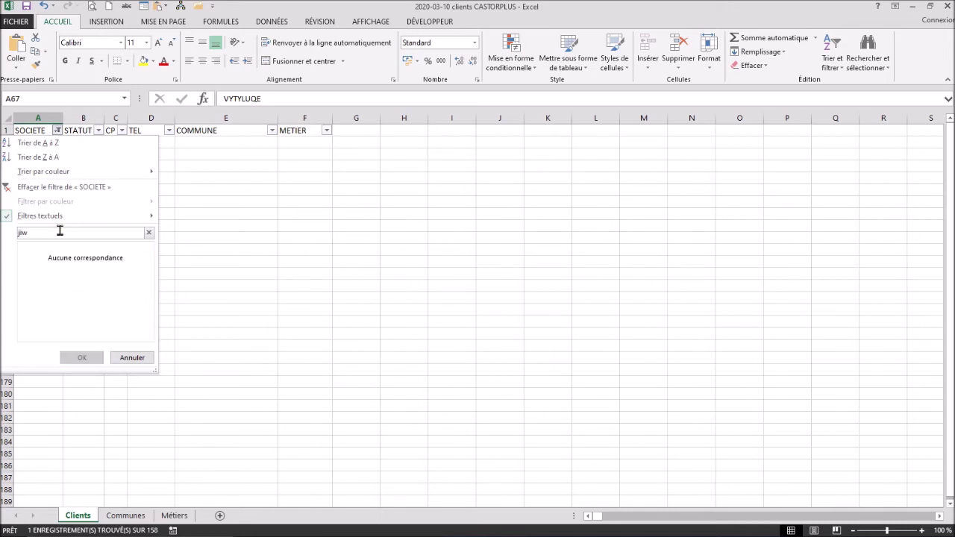
{"action": "type", "text": "oqo"}
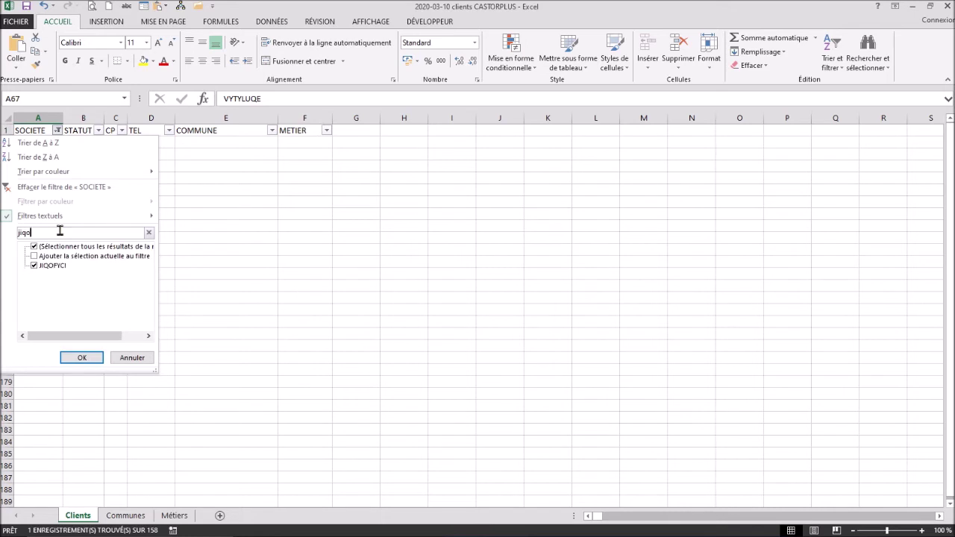
{"action": "left_click", "coordinate": [80, 358]}
Step: Delete the JIQOFYCI sheet row, leaving 157 records
{"action": "left_click", "coordinate": [39, 142]}
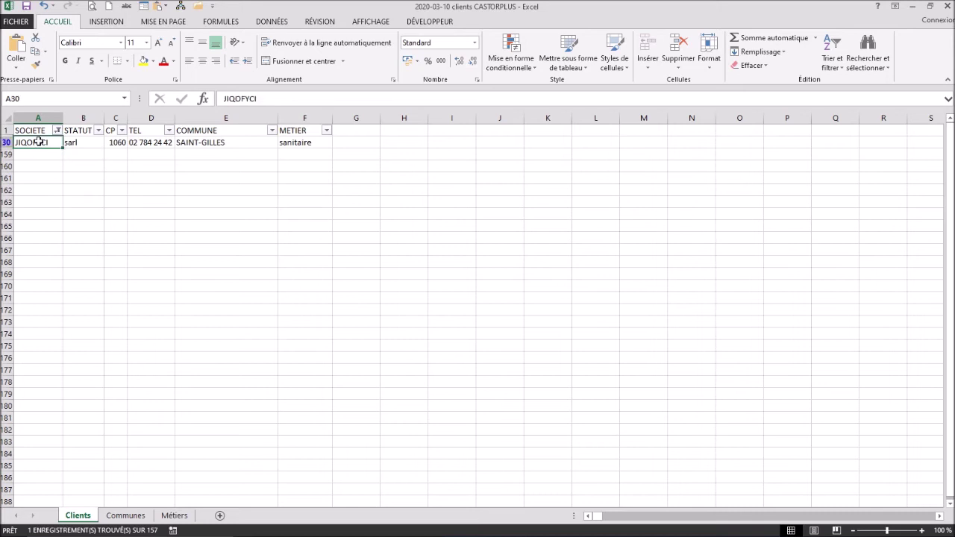
{"action": "left_click", "coordinate": [678, 69]}
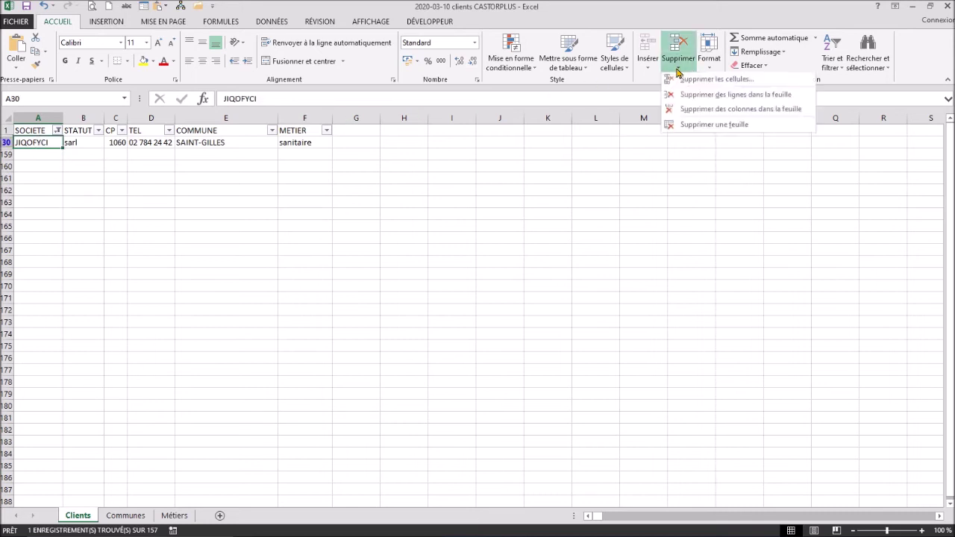
{"action": "left_click", "coordinate": [685, 97]}
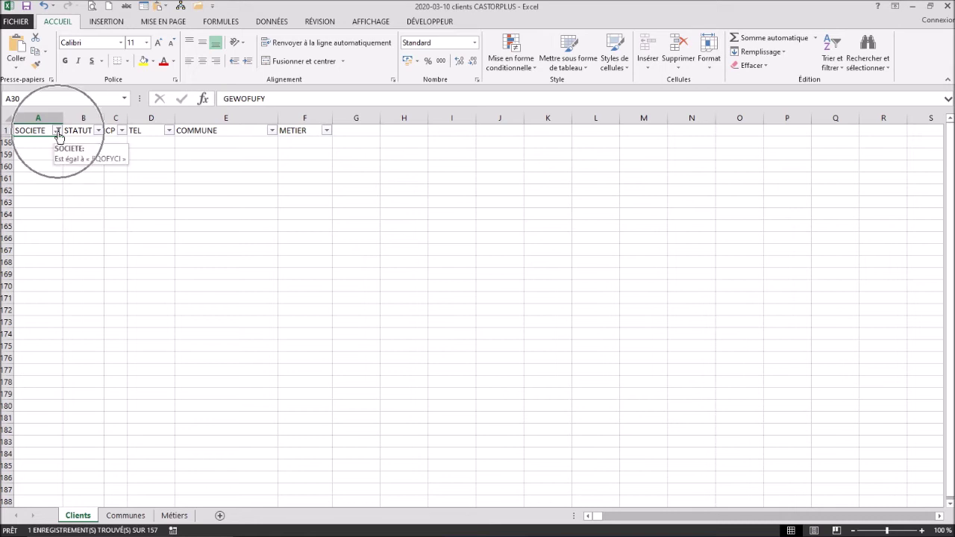
Step: Clear the SOCIETE filter so all 157 clients show, then select cell H2
{"action": "left_click", "coordinate": [57, 133]}
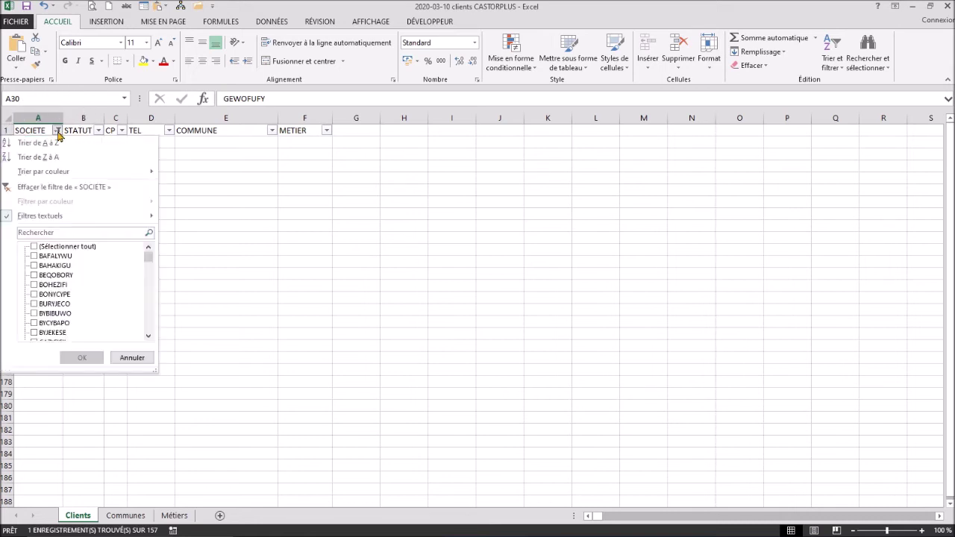
{"action": "left_click", "coordinate": [52, 187]}
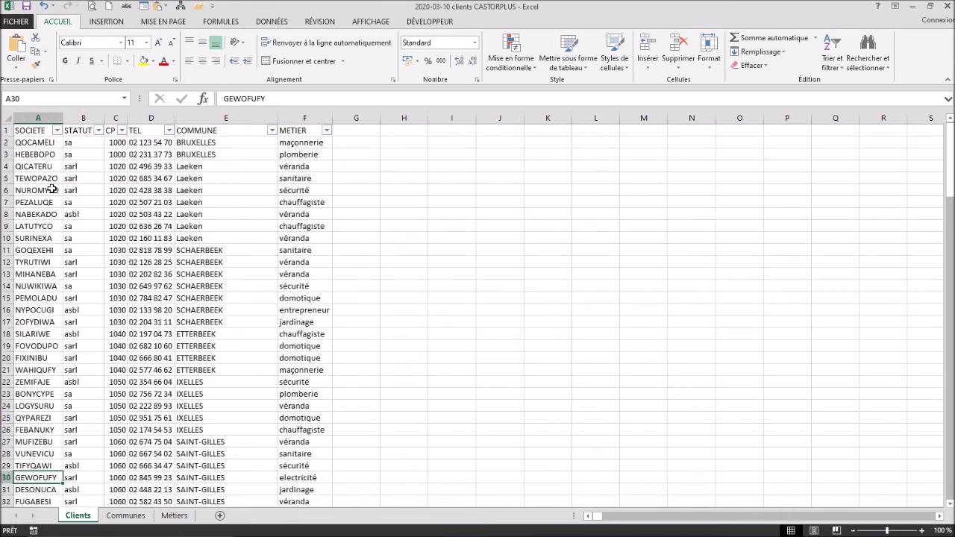
{"action": "left_click", "coordinate": [141, 215]}
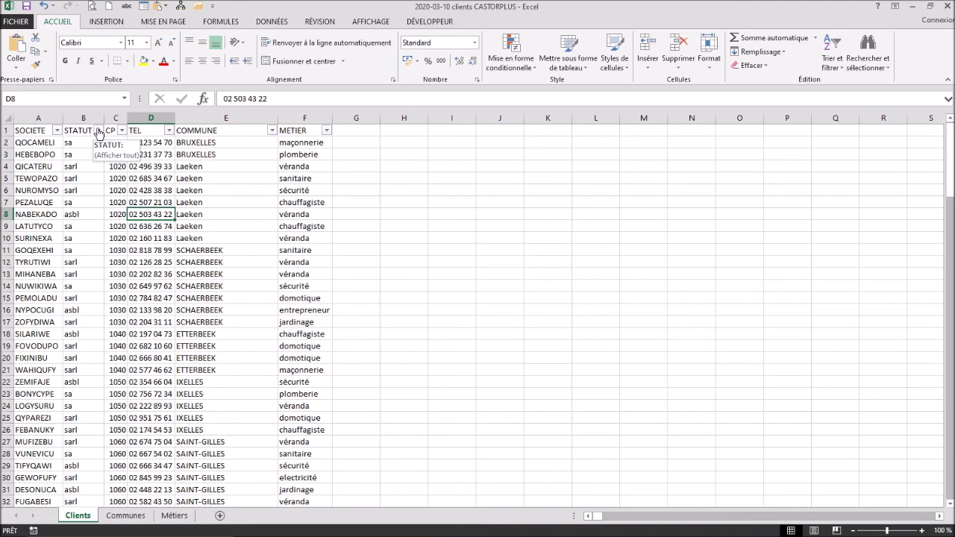
{"action": "left_click", "coordinate": [99, 132]}
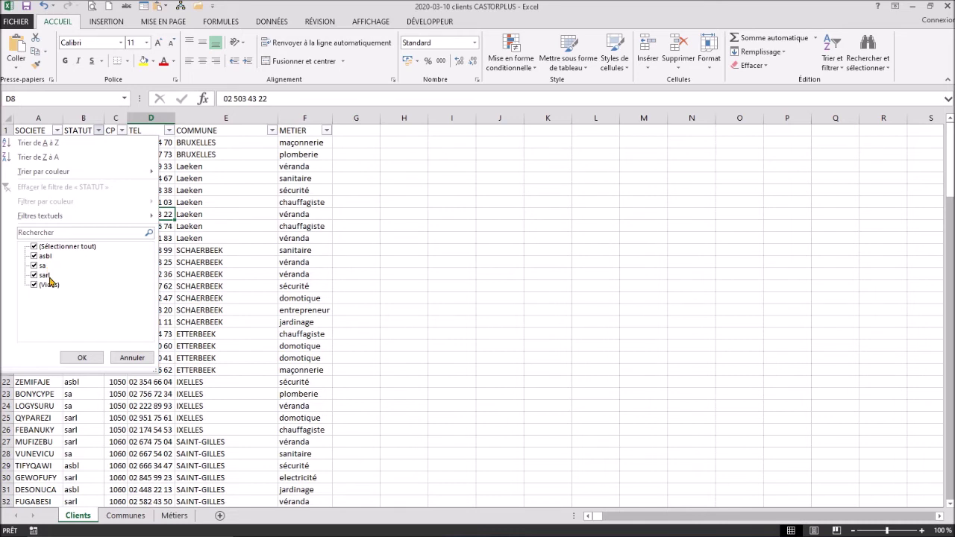
{"action": "left_click", "coordinate": [130, 358]}
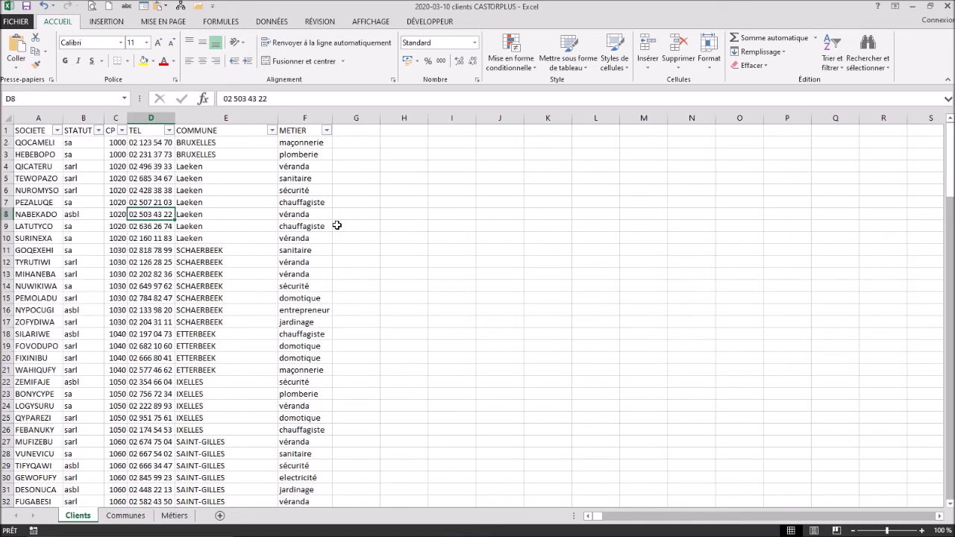
{"action": "left_click", "coordinate": [405, 145]}
Step: Enter the status labels sa, sarl and asbl in H2:H4
{"action": "type", "text": "sa"}
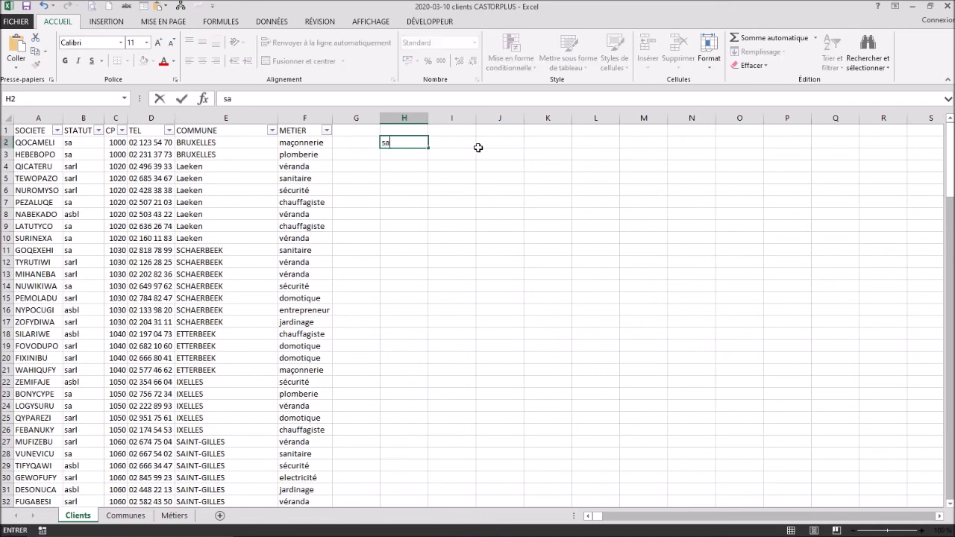
{"action": "key", "text": "Return"}
{"action": "type", "text": "sarl"}
{"action": "key", "text": "Return"}
{"action": "type", "text": "asbl"}
{"action": "key", "text": "Return"}
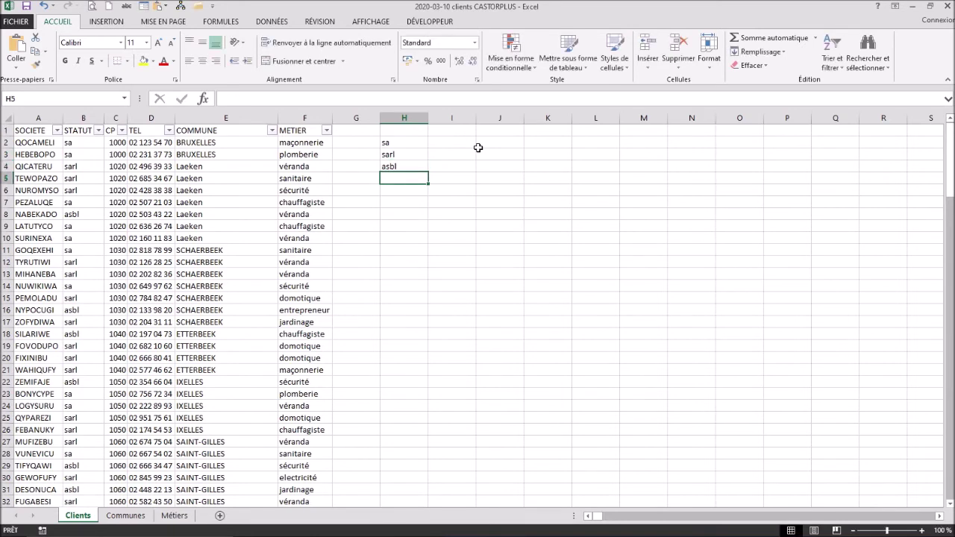
Step: Filter STATUT to sa, clear the filter, and enter its count 41 in I2
{"action": "left_click", "coordinate": [98, 132]}
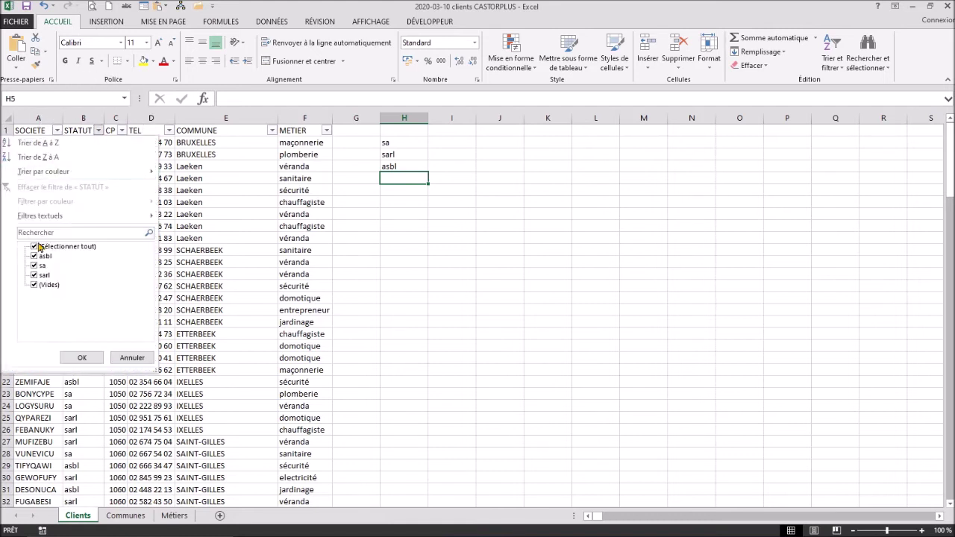
{"action": "left_click", "coordinate": [34, 247]}
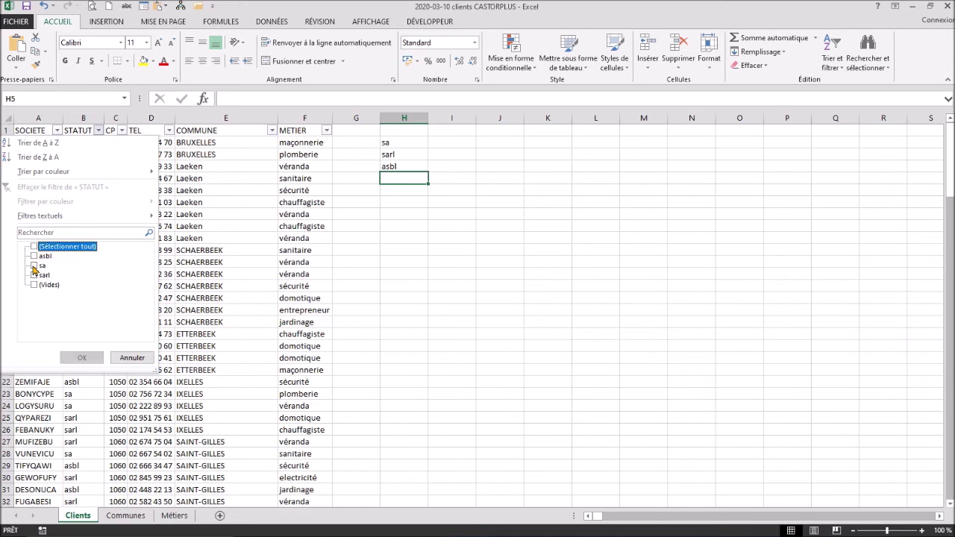
{"action": "left_click", "coordinate": [34, 266]}
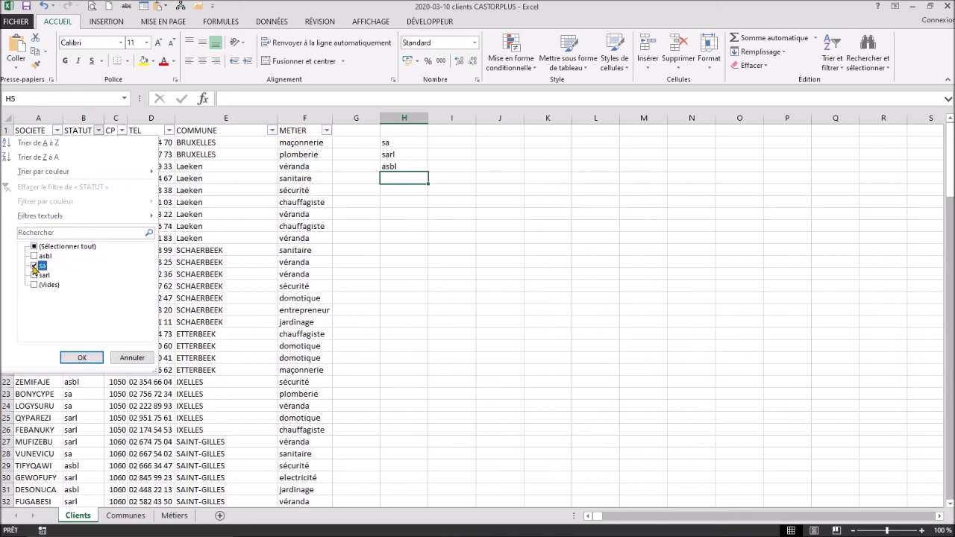
{"action": "left_click", "coordinate": [82, 357]}
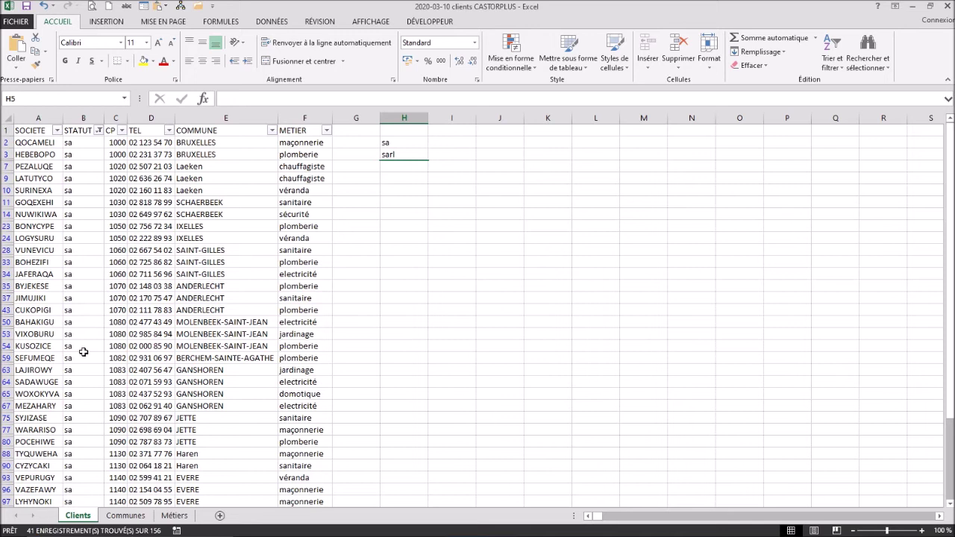
{"action": "left_click", "coordinate": [101, 133]}
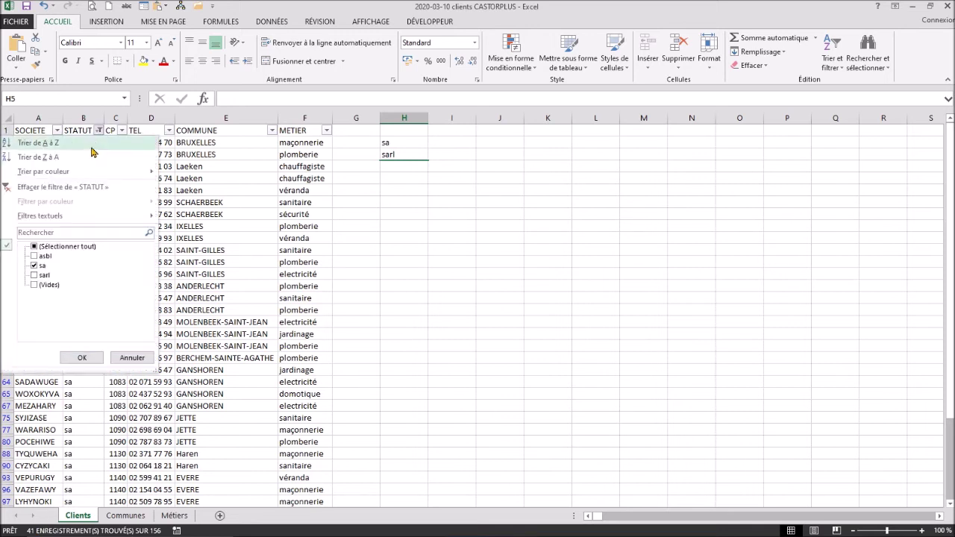
{"action": "left_click", "coordinate": [65, 185]}
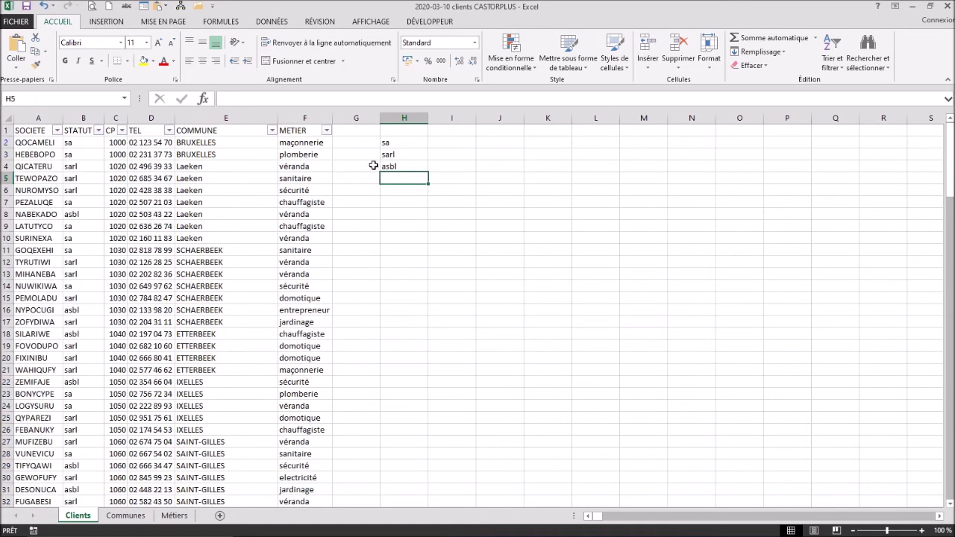
{"action": "left_click", "coordinate": [454, 144]}
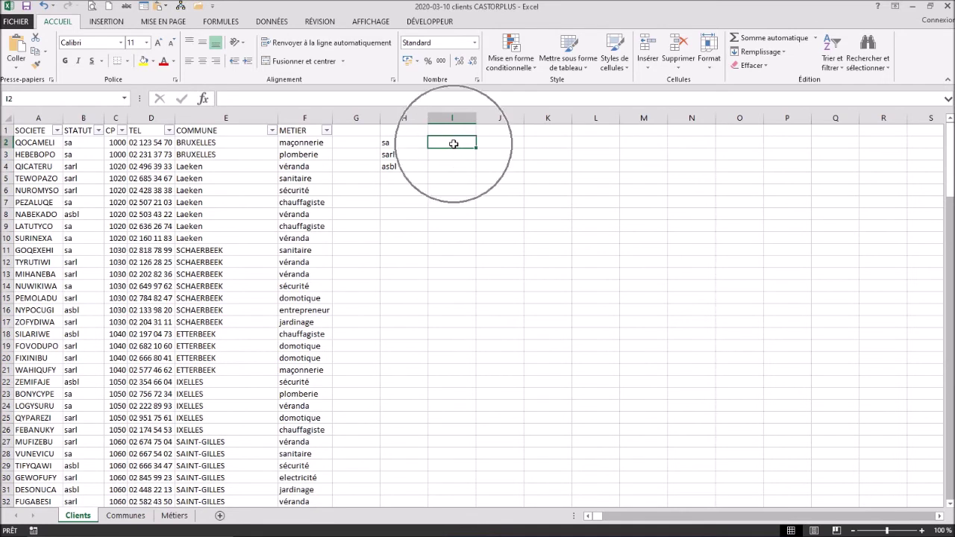
{"action": "type", "text": "41"}
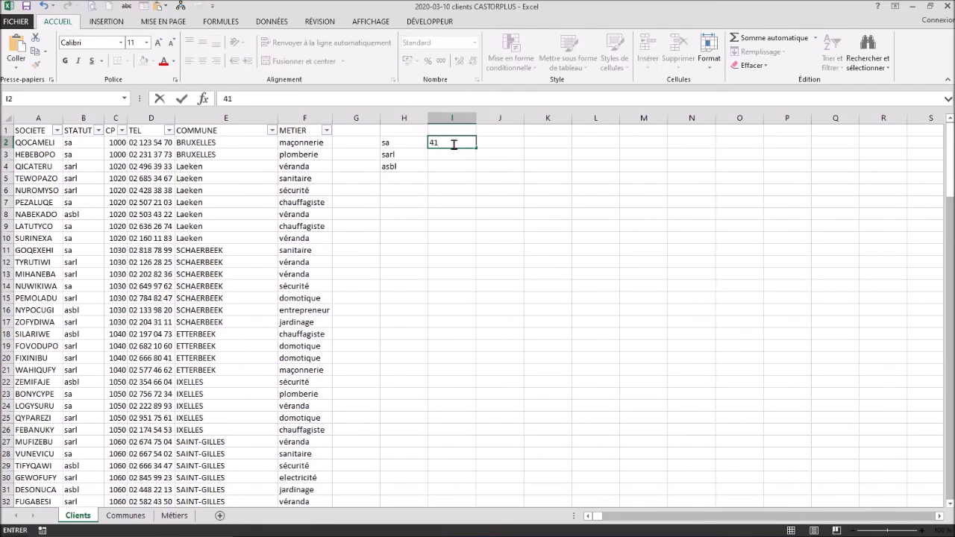
{"action": "key", "text": "Return"}
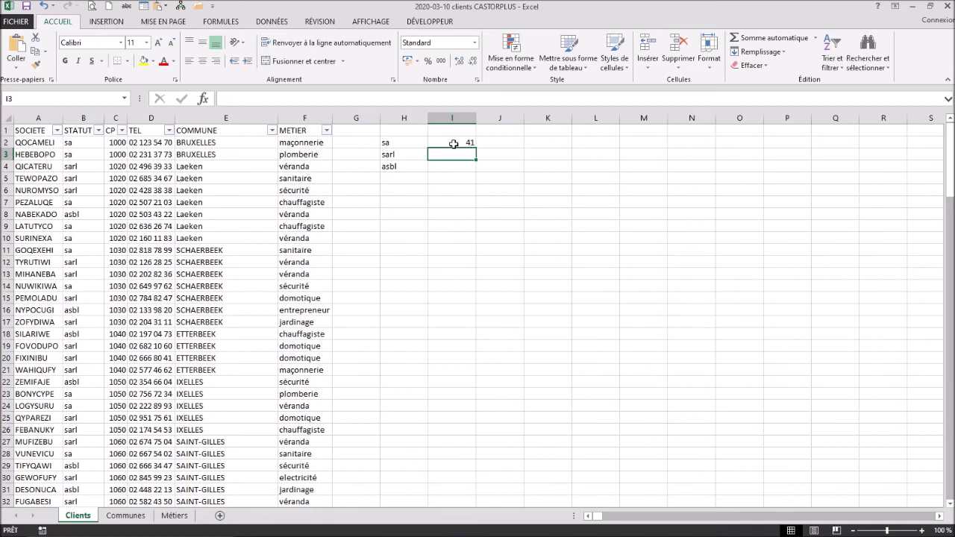
Step: Filter STATUT to sarl, clear the filter, and enter its count 79 in I3
{"action": "left_click", "coordinate": [98, 131]}
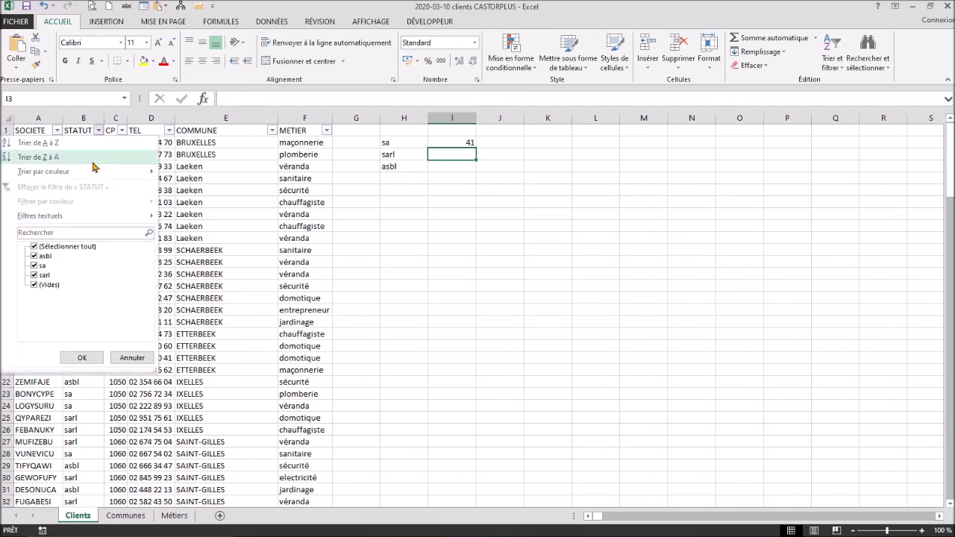
{"action": "left_click", "coordinate": [35, 247]}
{"action": "left_click", "coordinate": [34, 276]}
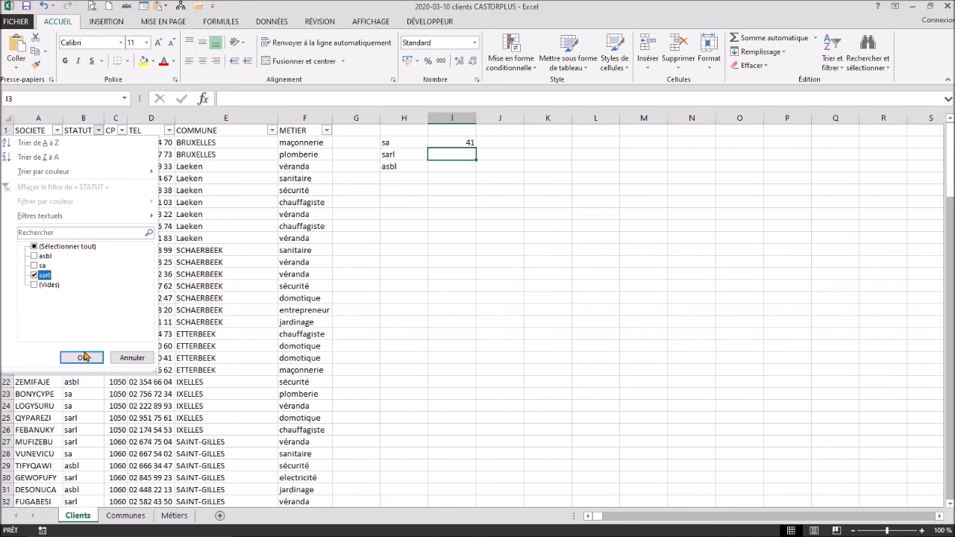
{"action": "left_click", "coordinate": [87, 357]}
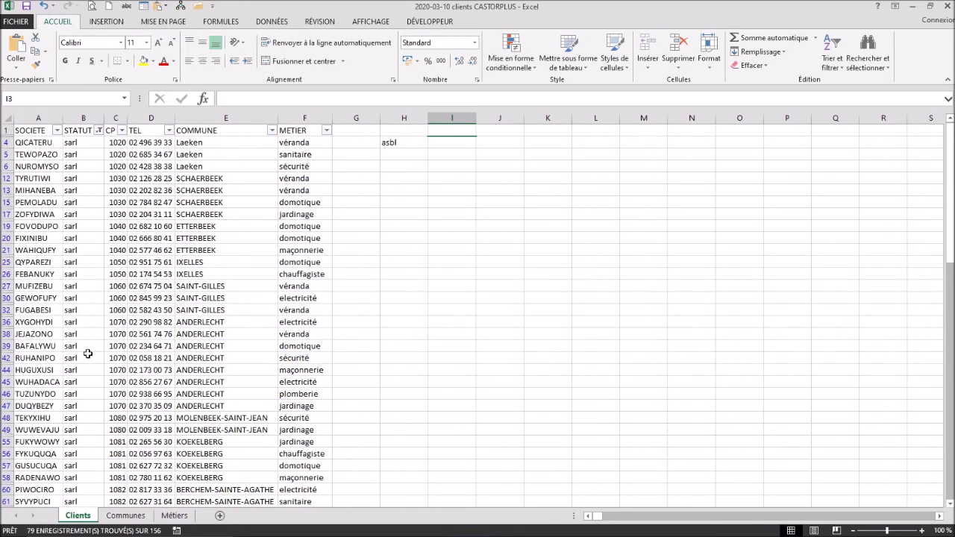
{"action": "left_click", "coordinate": [98, 131]}
{"action": "left_click", "coordinate": [59, 193]}
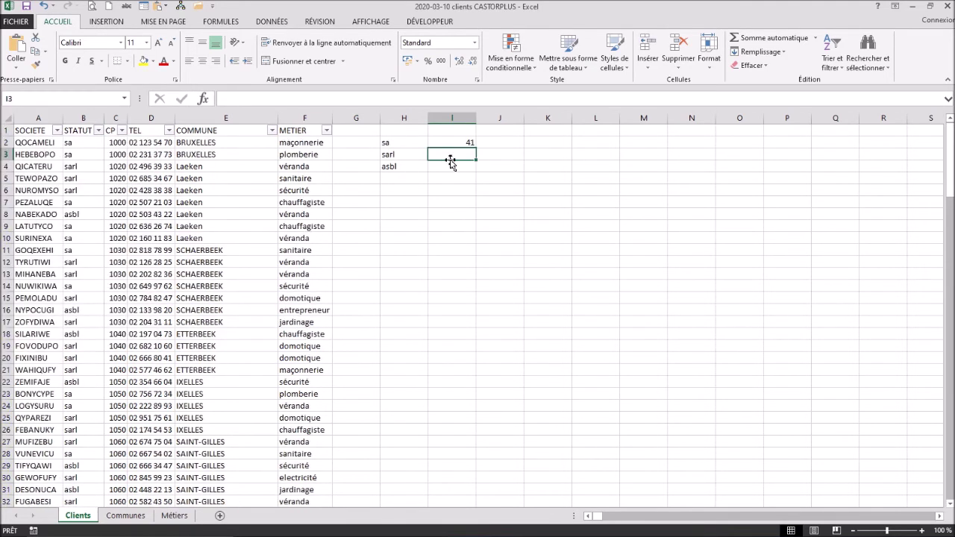
{"action": "type", "text": "7"}
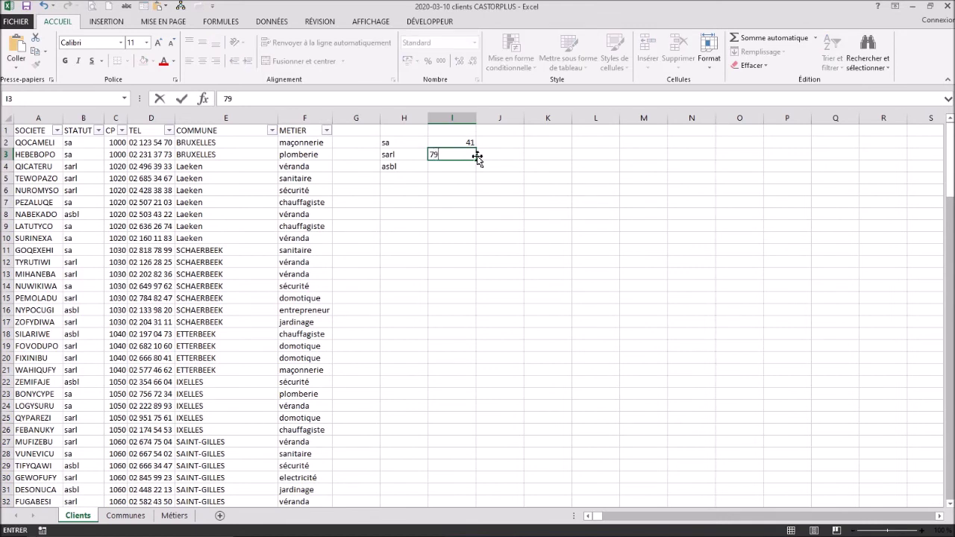
{"action": "type", "text": "9"}
{"action": "key", "text": "Return"}
Step: Filter STATUT to asbl, clear the filter, and enter its count 29 in I4
{"action": "left_click", "coordinate": [97, 134]}
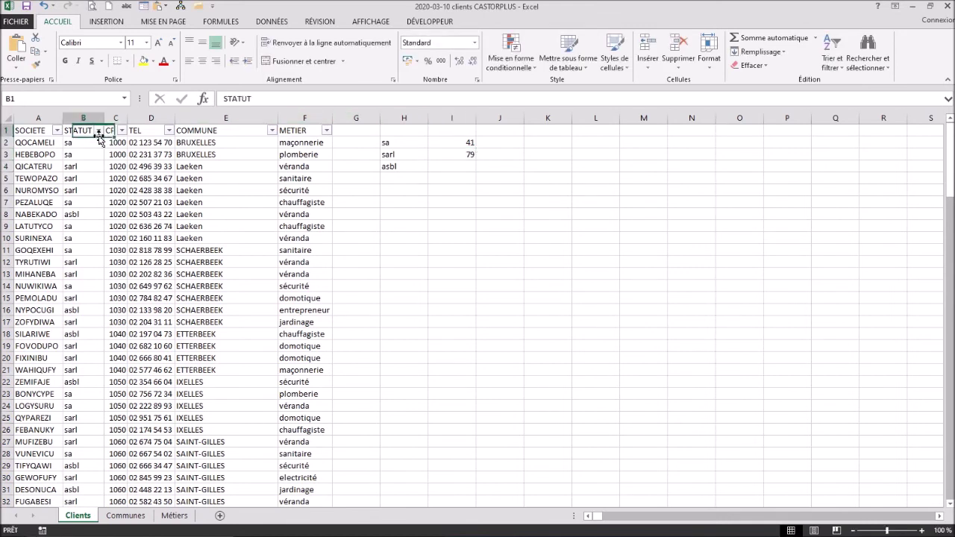
{"action": "left_click", "coordinate": [98, 131]}
{"action": "left_click", "coordinate": [35, 249]}
{"action": "left_click", "coordinate": [34, 247]}
{"action": "left_click", "coordinate": [34, 256]}
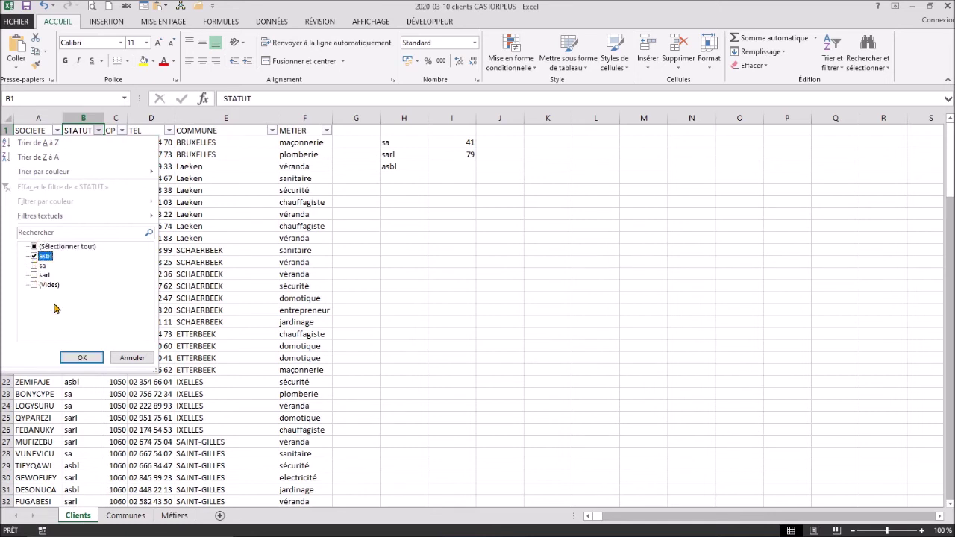
{"action": "left_click", "coordinate": [81, 357]}
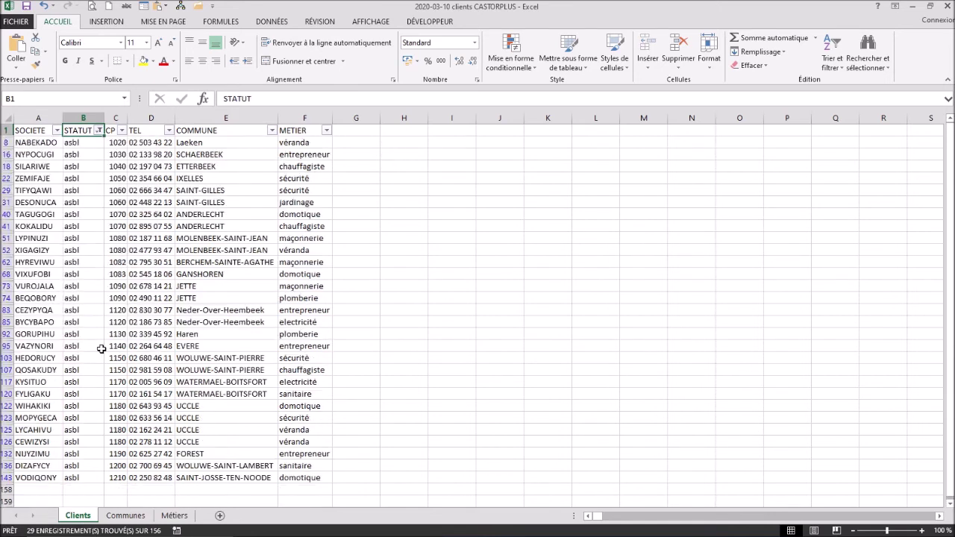
{"action": "left_click", "coordinate": [98, 132]}
{"action": "left_click", "coordinate": [60, 186]}
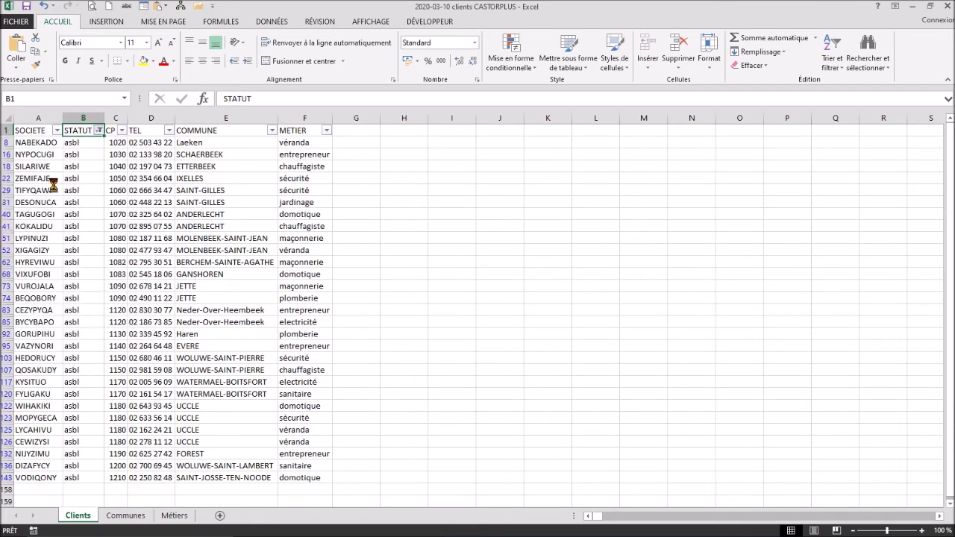
{"action": "left_click", "coordinate": [451, 166]}
{"action": "type", "text": "29"}
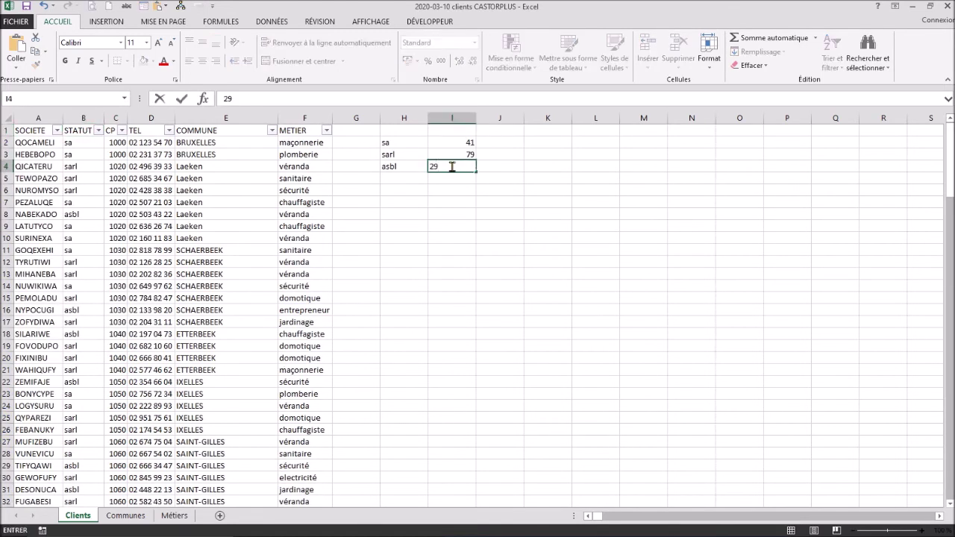
{"action": "key", "text": "Return"}
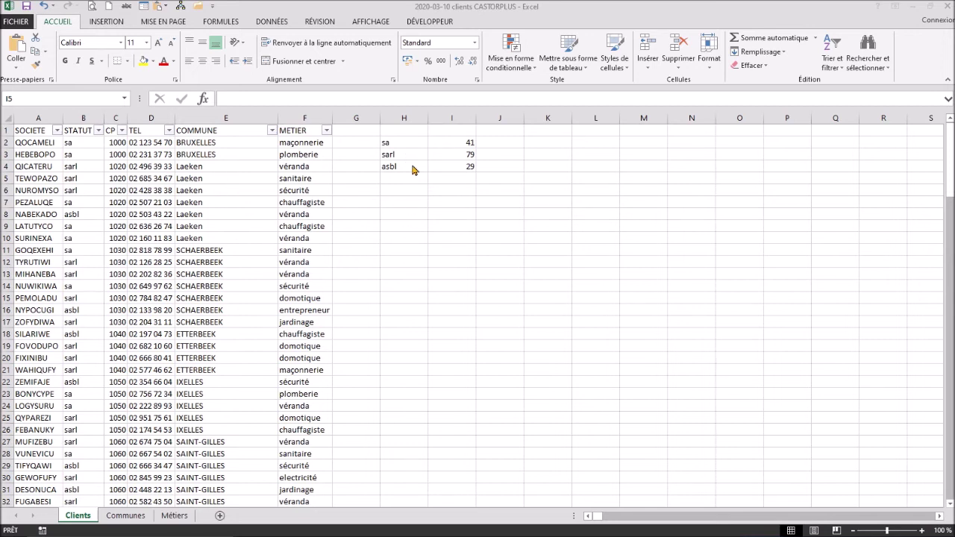
Step: Cut the tally H2:I4 and add a new sheet named Statuts
{"action": "left_click", "coordinate": [410, 139]}
{"action": "left_click_drag", "start_coordinate": [412, 141], "coordinate": [449, 166]}
{"action": "key", "text": "super+c"}
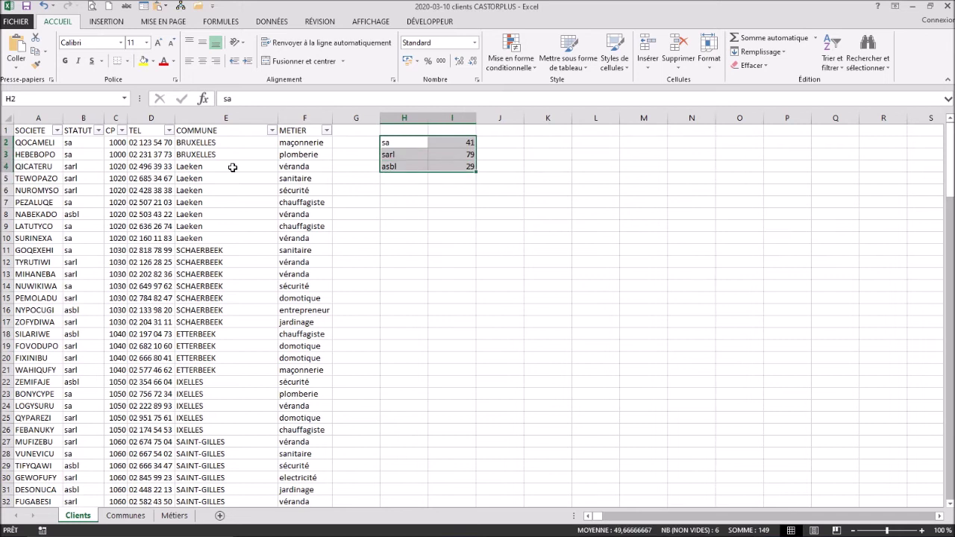
{"action": "left_click", "coordinate": [35, 43]}
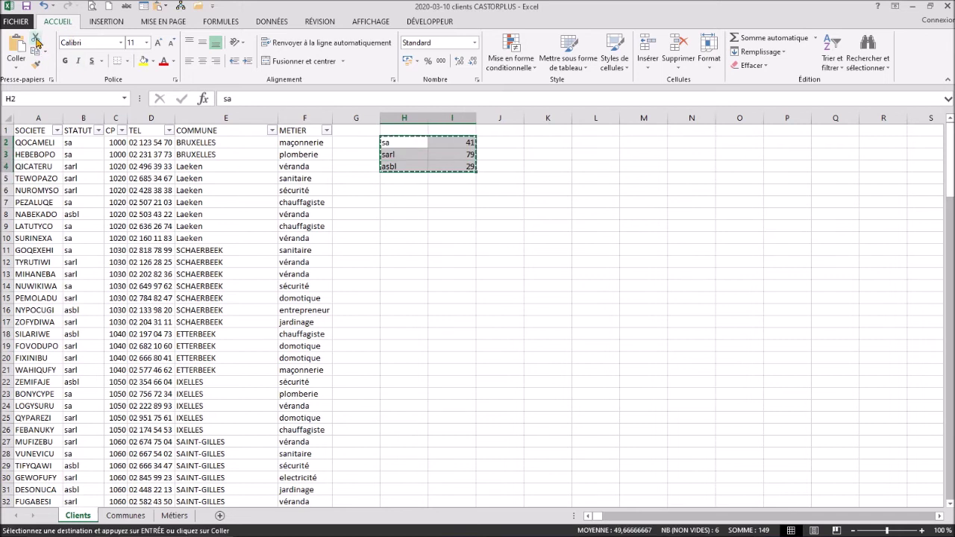
{"action": "key", "text": "ctrl"}
{"action": "key", "text": "ctrl"}
{"action": "key", "text": "ctrl"}
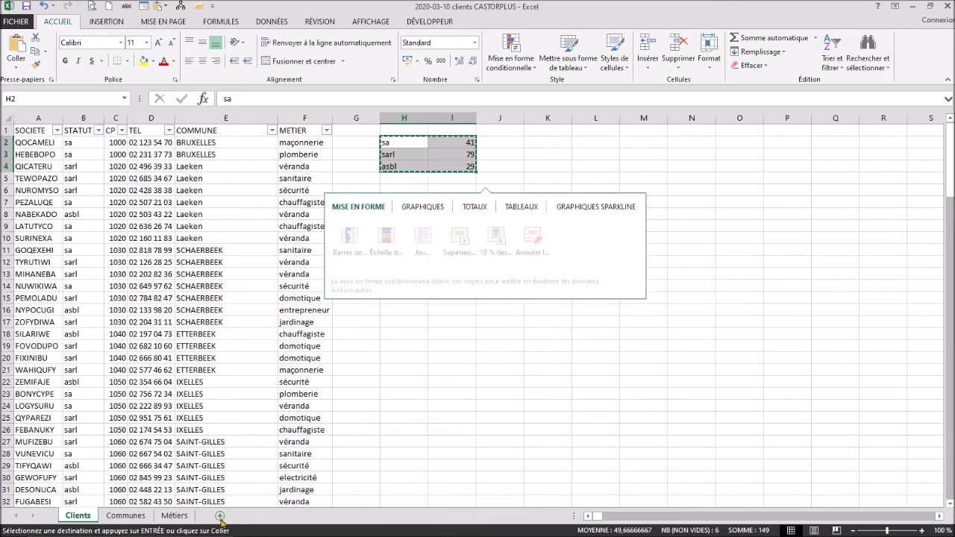
{"action": "left_click", "coordinate": [222, 519]}
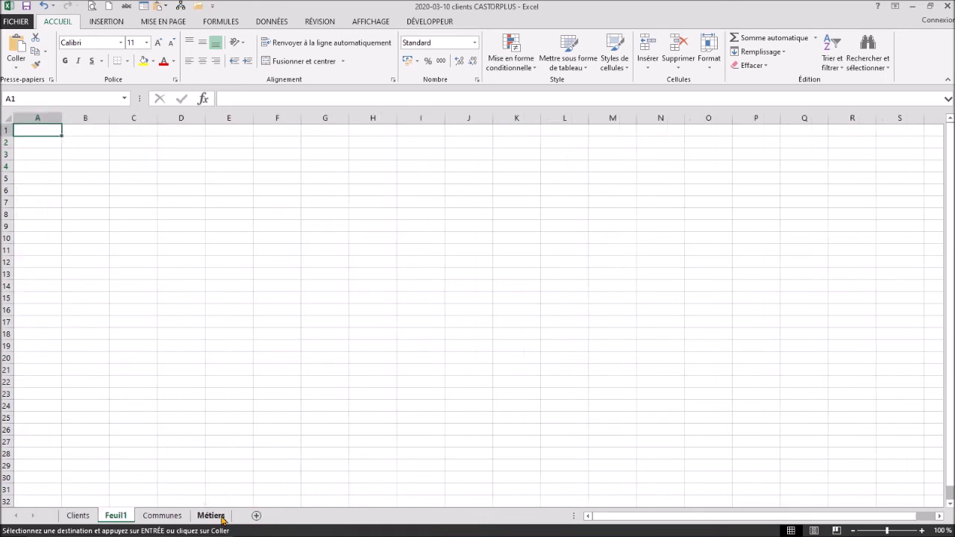
{"action": "left_click_drag", "start_coordinate": [121, 517], "coordinate": [217, 520]}
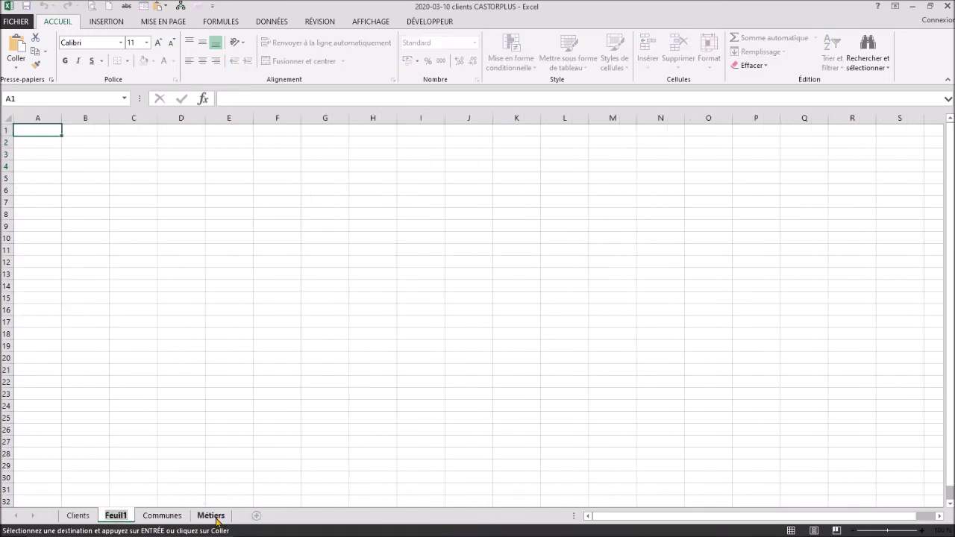
{"action": "key", "text": "alt+h"}
{"action": "type", "text": "orStt"}
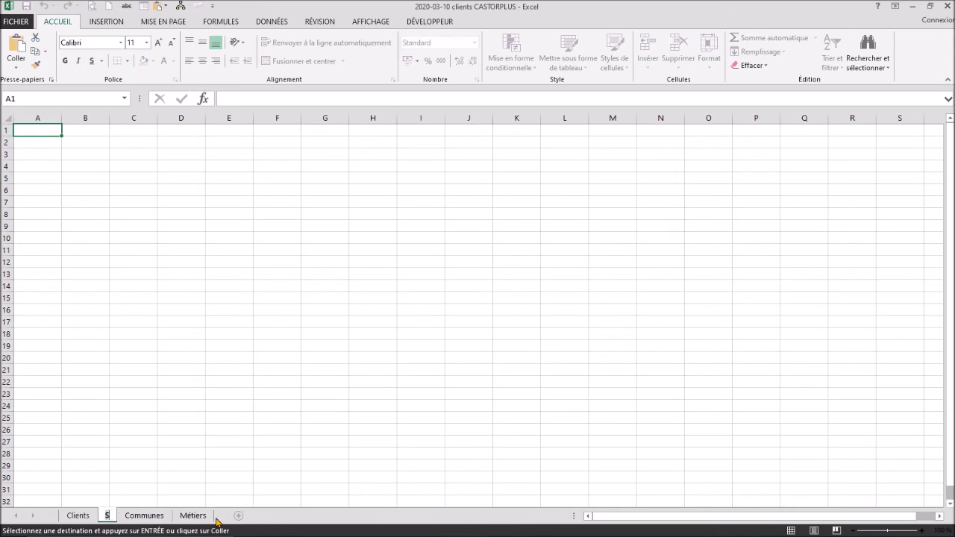
{"action": "type", "text": "tuts"}
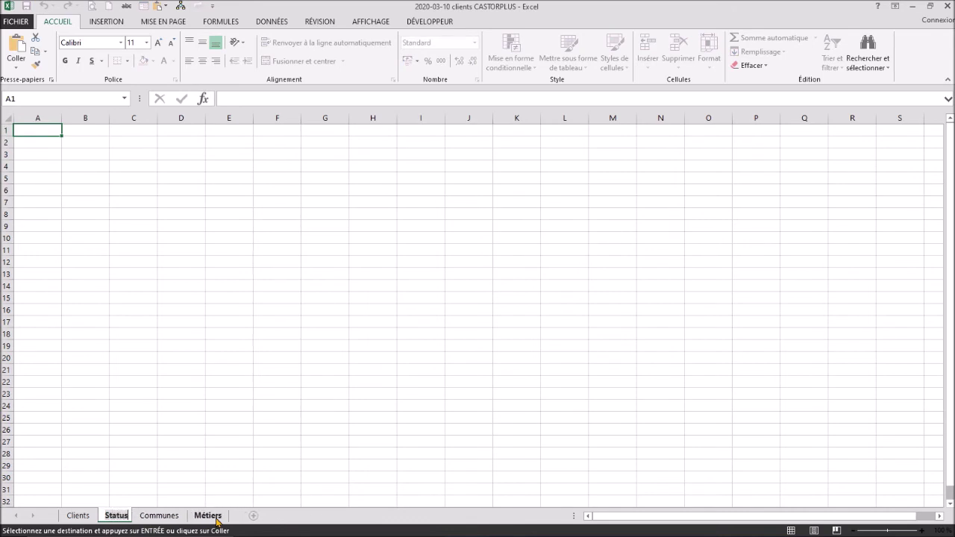
{"action": "left_click", "coordinate": [121, 520]}
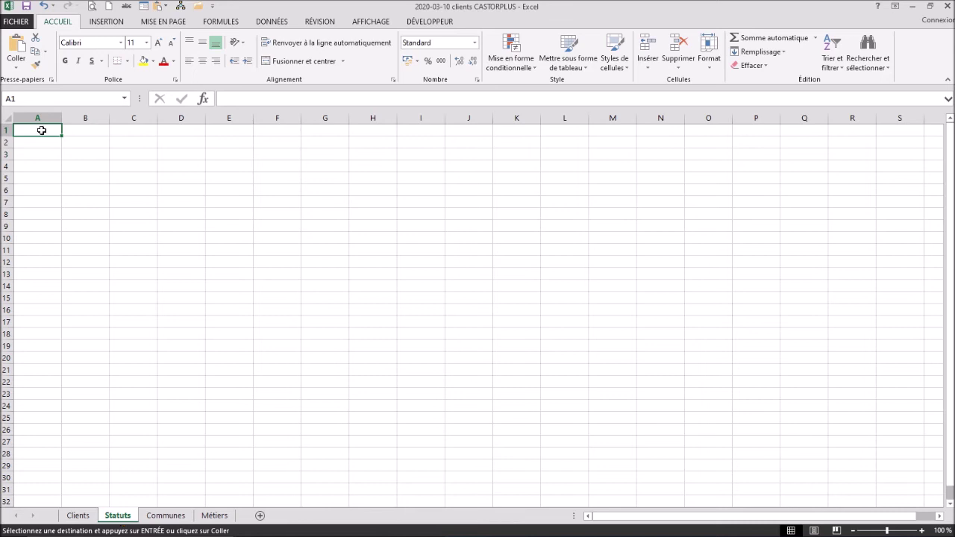
Step: Paste the tally at A1 on Statuts and put borders around every cell
{"action": "left_click", "coordinate": [16, 49]}
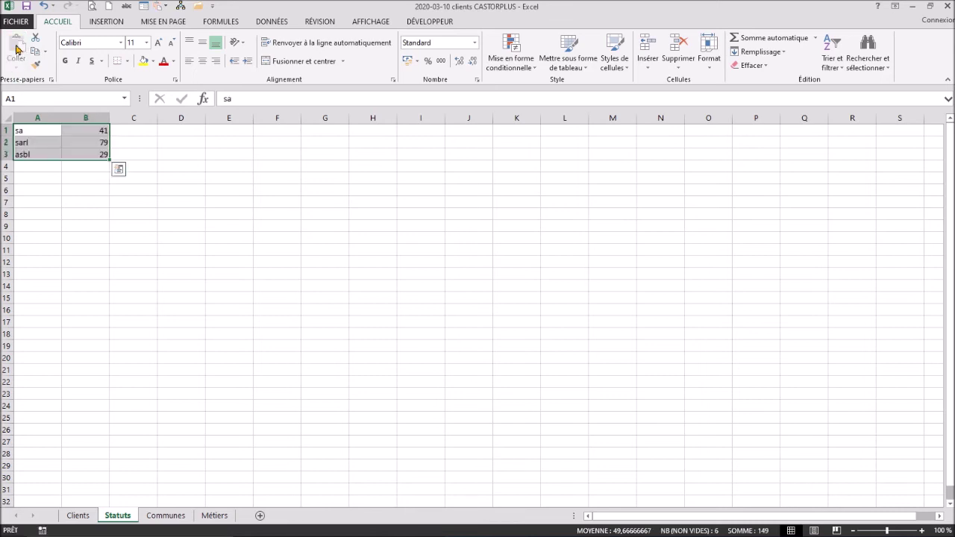
{"action": "left_click", "coordinate": [127, 61]}
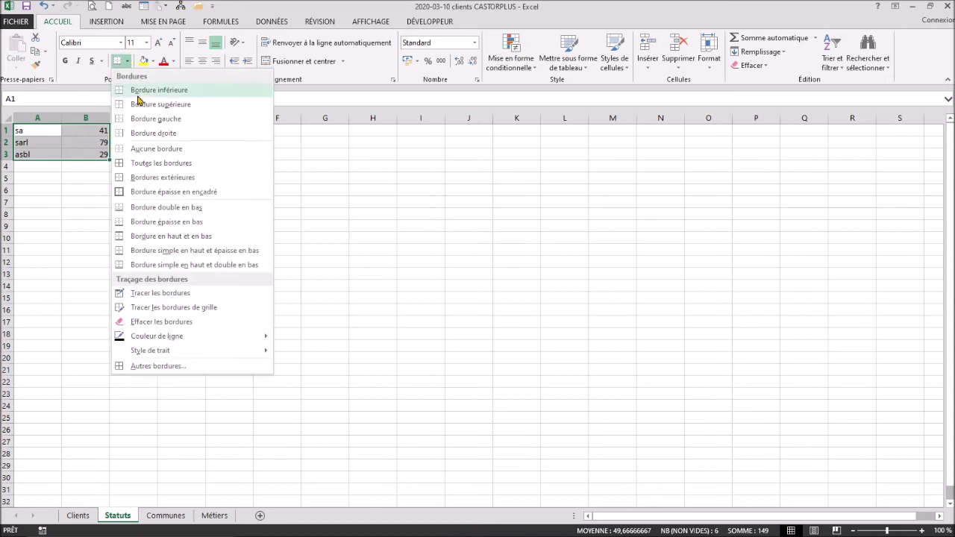
{"action": "left_click", "coordinate": [133, 162]}
{"action": "left_click", "coordinate": [77, 190]}
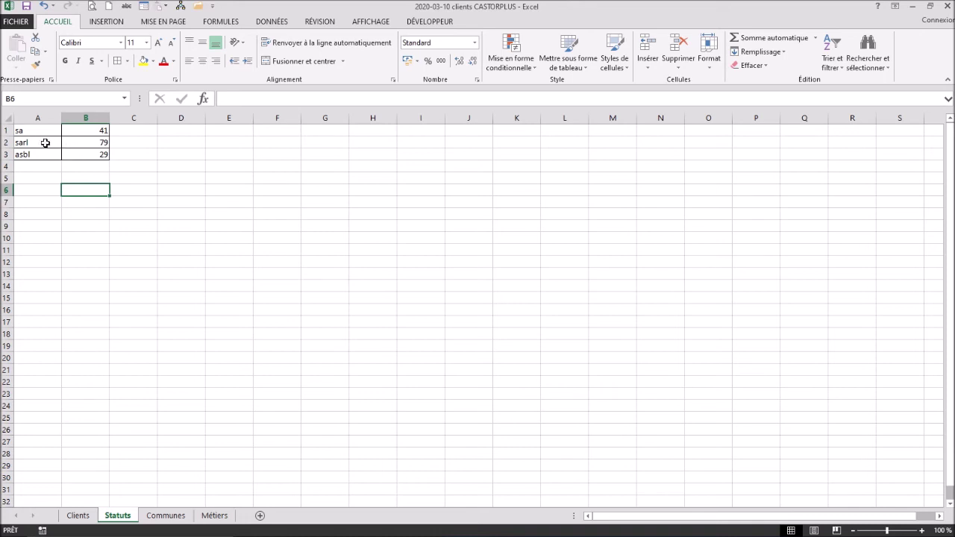
Step: Insert the recommended clustered column chart (Histogramme groupé) from the status count table
{"action": "left_click", "coordinate": [78, 143]}
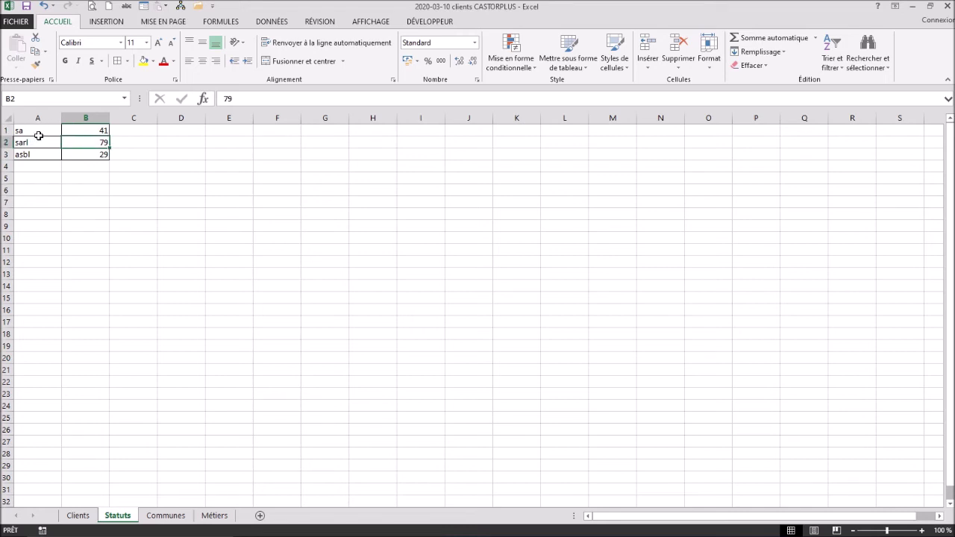
{"action": "left_click", "coordinate": [104, 23]}
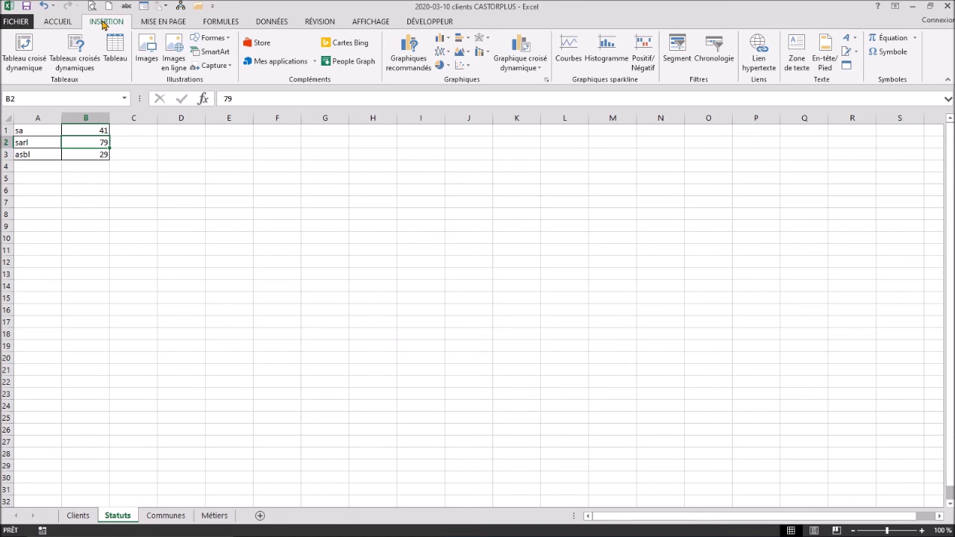
{"action": "left_click", "coordinate": [407, 60]}
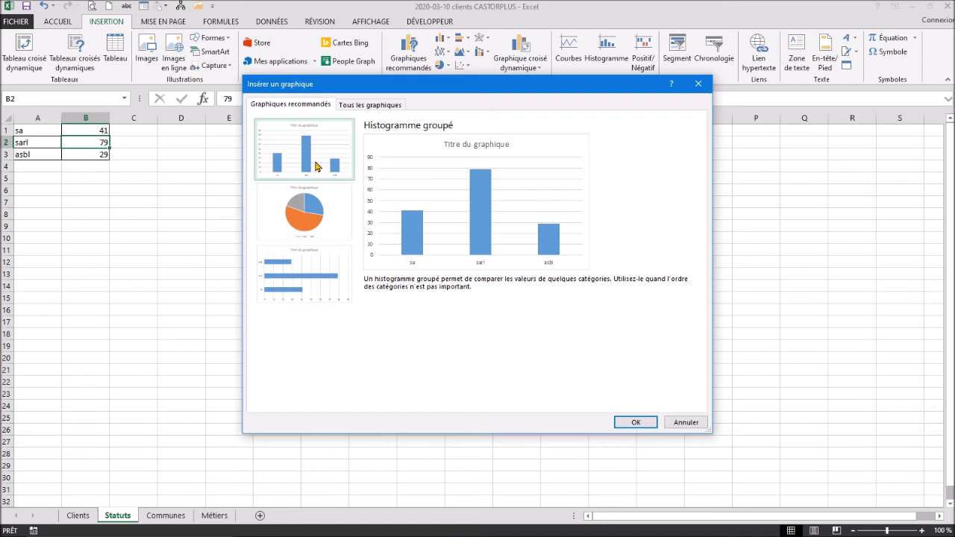
{"action": "left_click", "coordinate": [634, 423]}
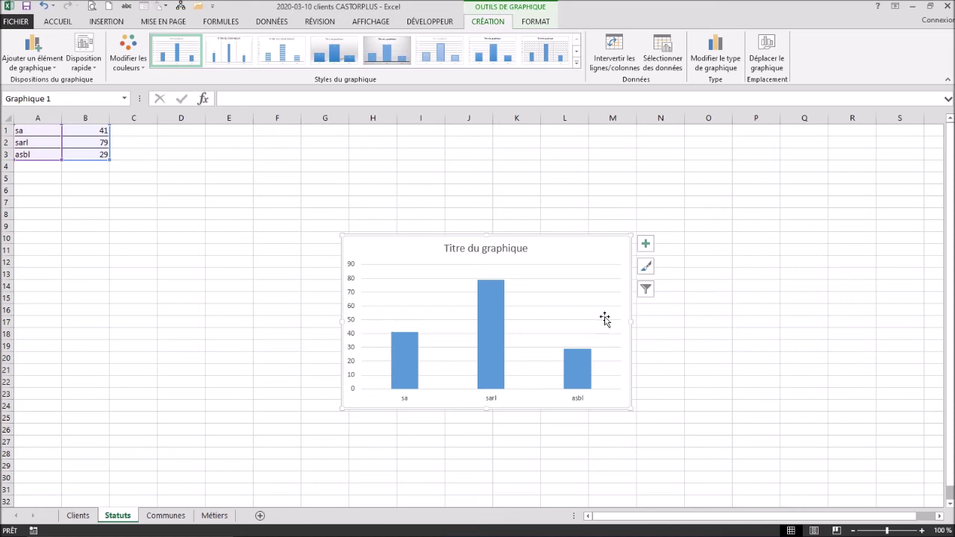
Step: Move the chart beside the table, title it 'Nombre de sociétés en fonction du statut', and apply a bolder style
{"action": "mouse_move", "coordinate": [584, 252]}
{"action": "left_mouse_down"}
{"action": "mouse_move", "coordinate": [435, 164]}
{"action": "mouse_move", "coordinate": [385, 148]}
{"action": "left_mouse_up"}
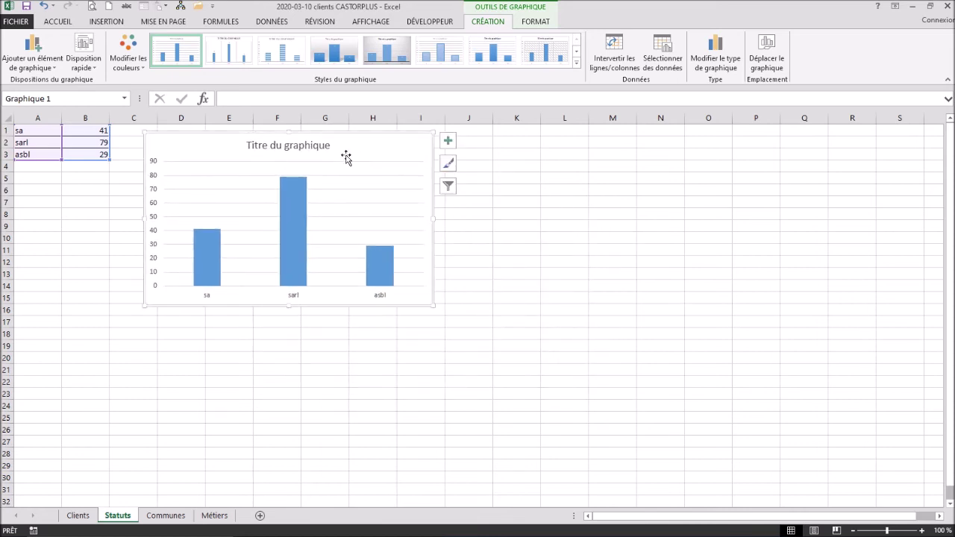
{"action": "left_click", "coordinate": [283, 147]}
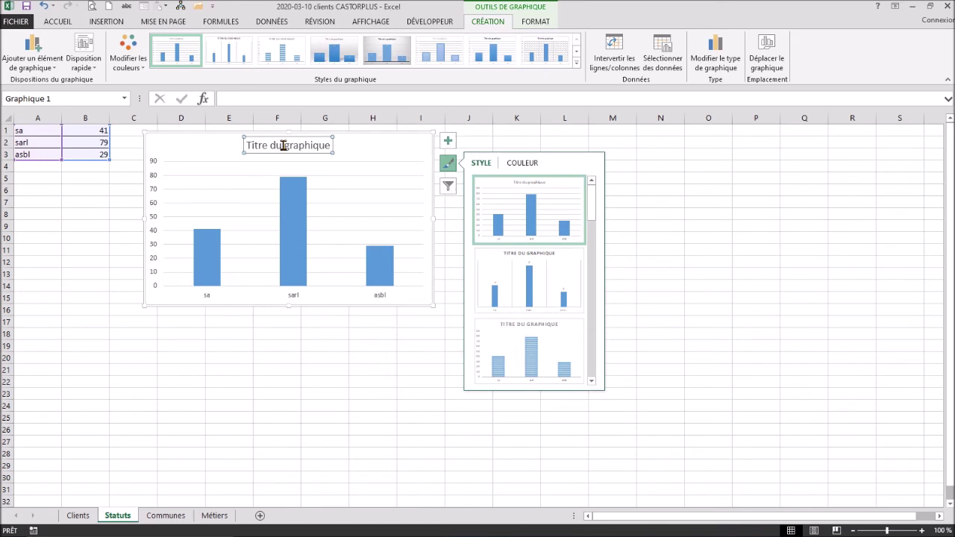
{"action": "left_click", "coordinate": [283, 146]}
{"action": "triple_click", "coordinate": [298, 149]}
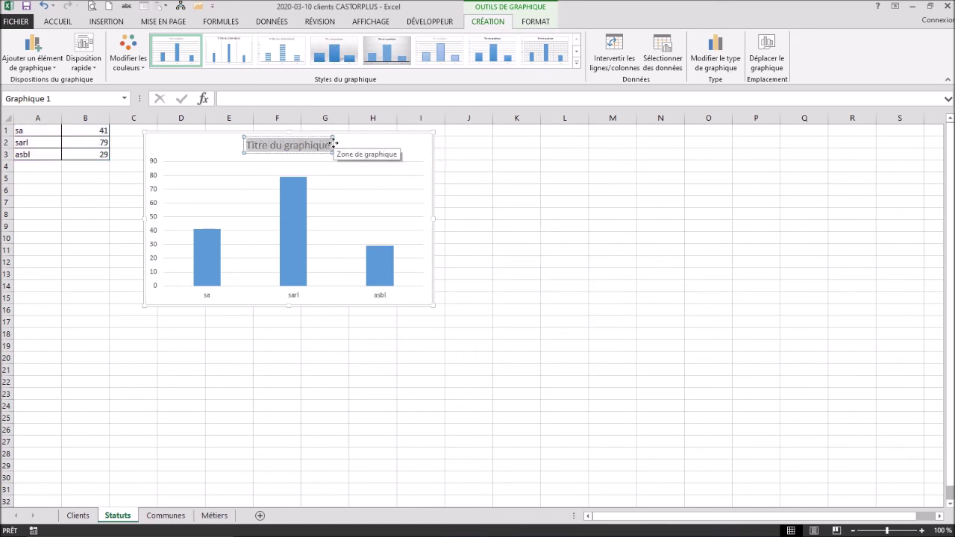
{"action": "type", "text": "N"}
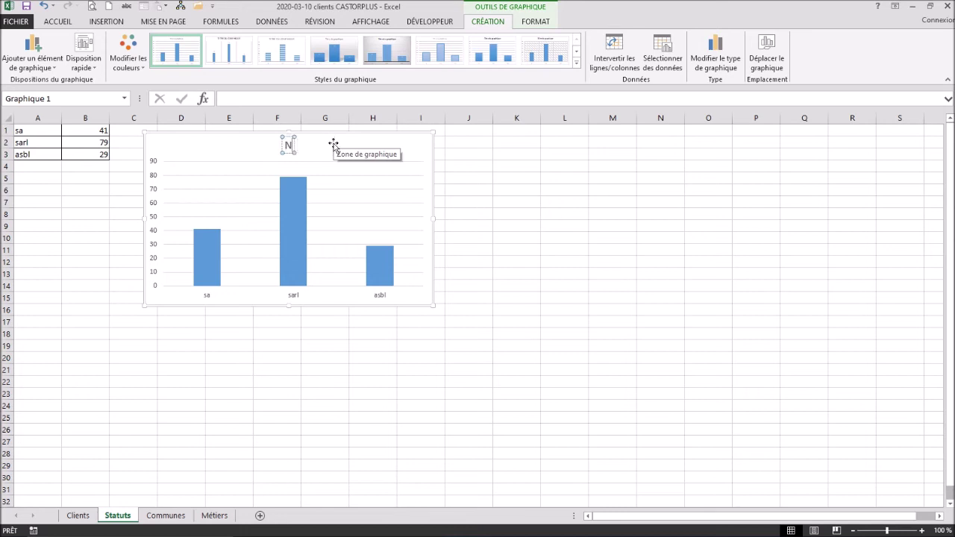
{"action": "type", "text": "ombre de soc"}
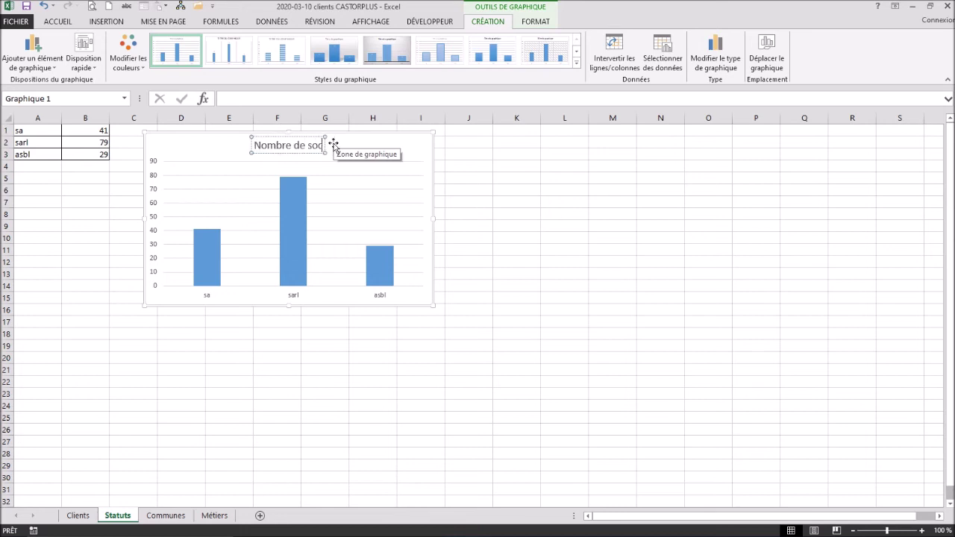
{"action": "type", "text": "iétés en fonctin"}
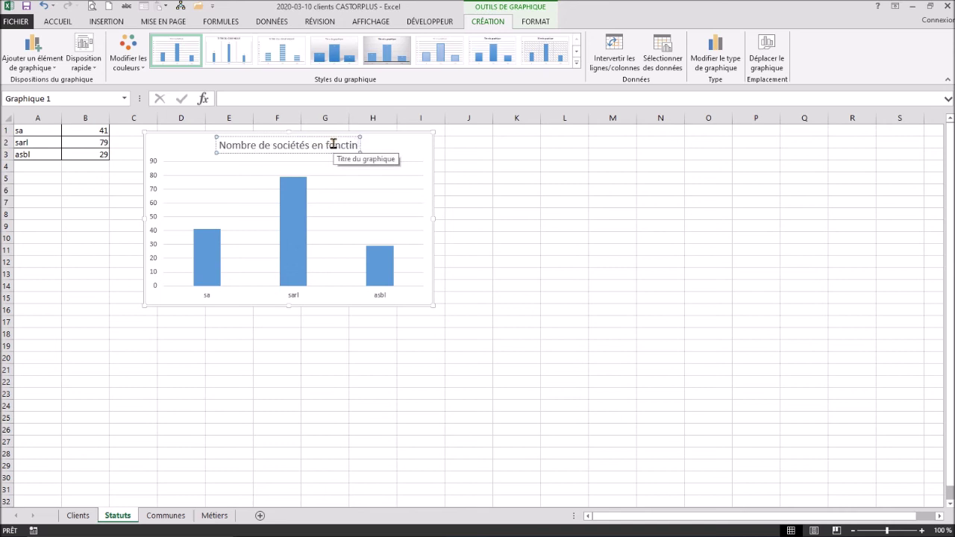
{"action": "key", "text": "BackSpace"}
{"action": "type", "text": "on du statut"}
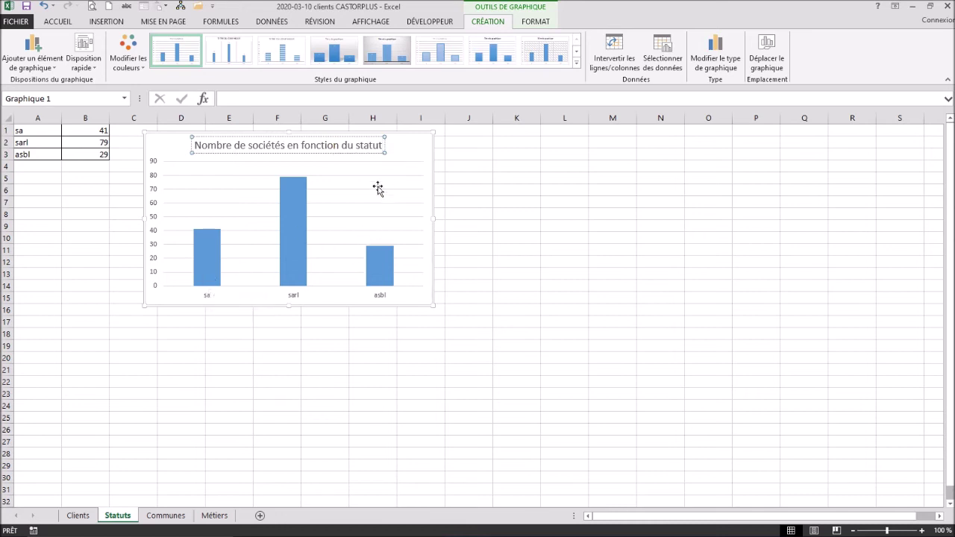
{"action": "mouse_move", "coordinate": [211, 246]}
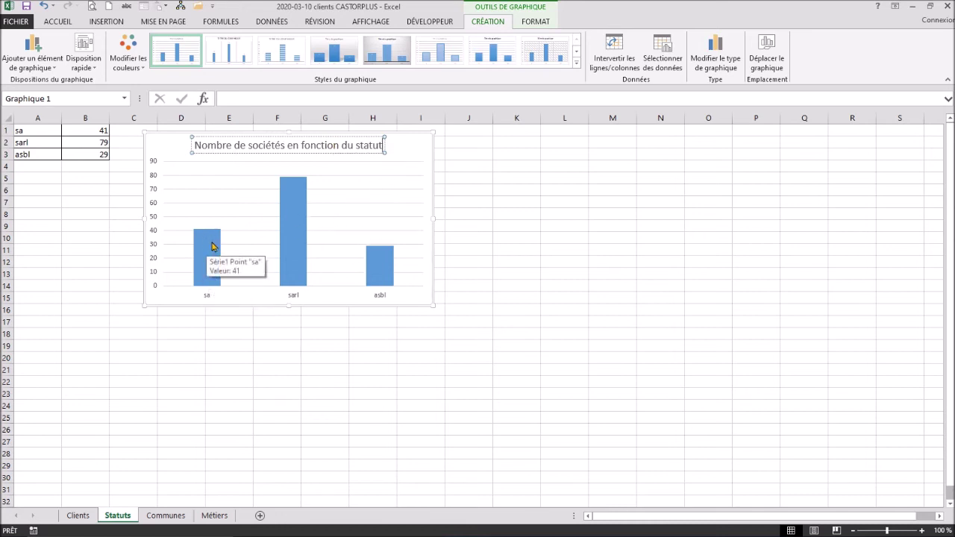
{"action": "left_click", "coordinate": [229, 59]}
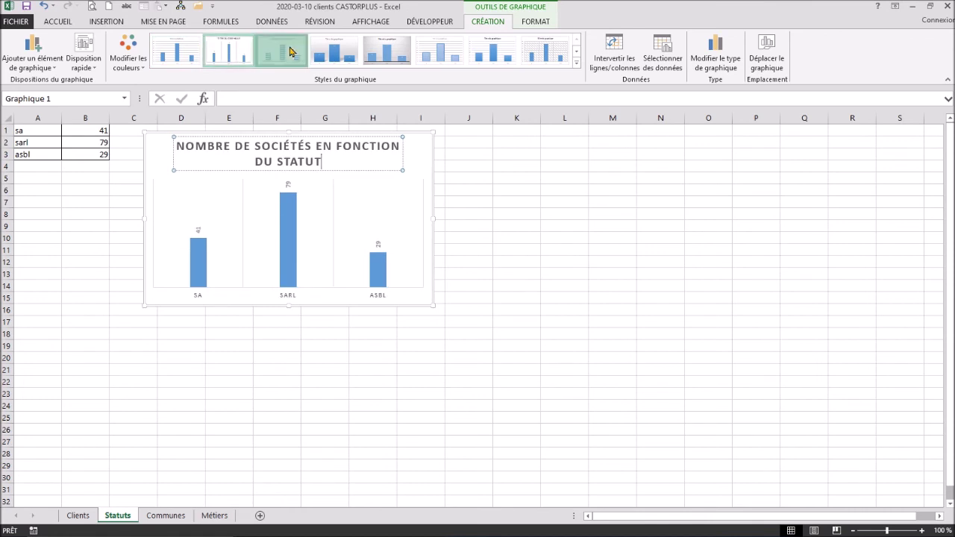
Step: Apply the third chart style, giving striped bars with value labels 41, 79 and 29
{"action": "left_click", "coordinate": [294, 52]}
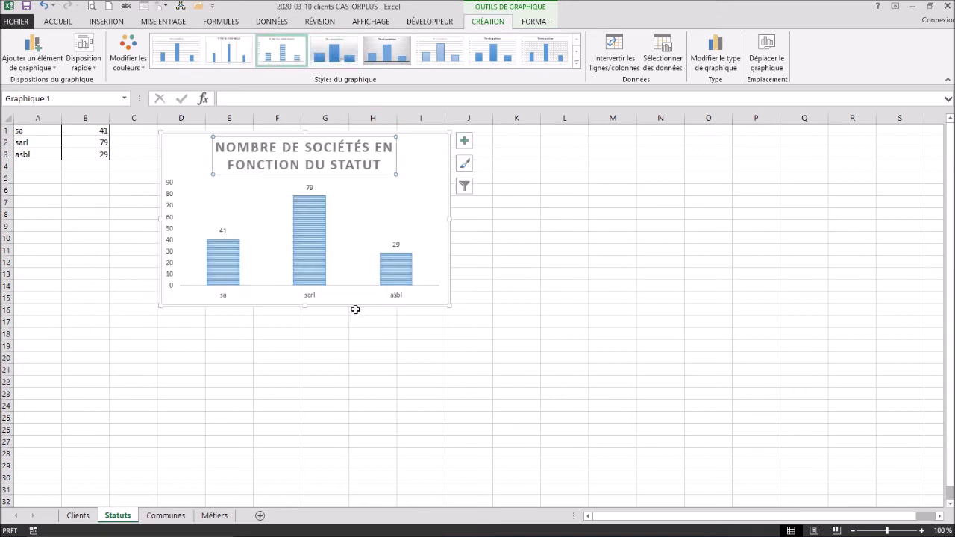
Step: Sort the counts largest to smallest, giving sarl 79, sa 41, asbl 29
{"action": "left_click", "coordinate": [90, 142]}
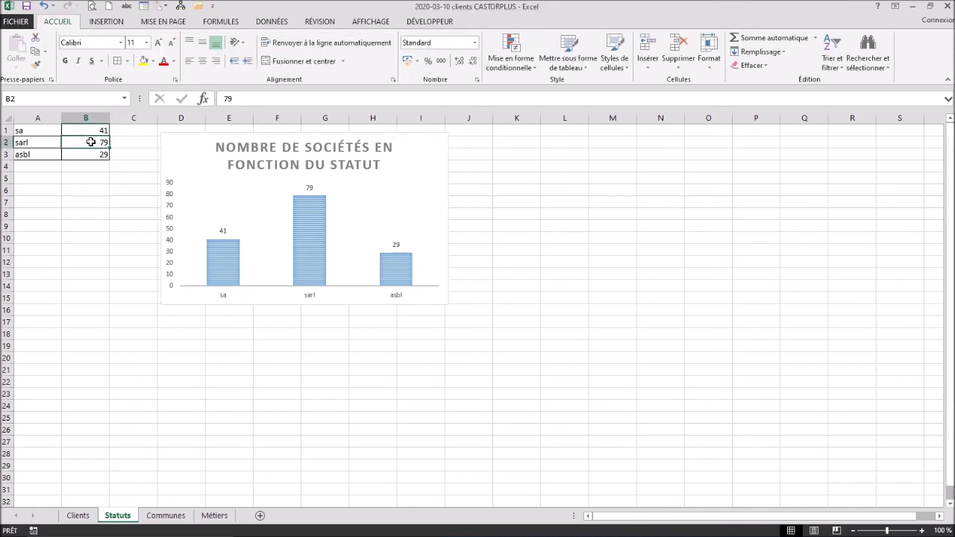
{"action": "left_click", "coordinate": [833, 67]}
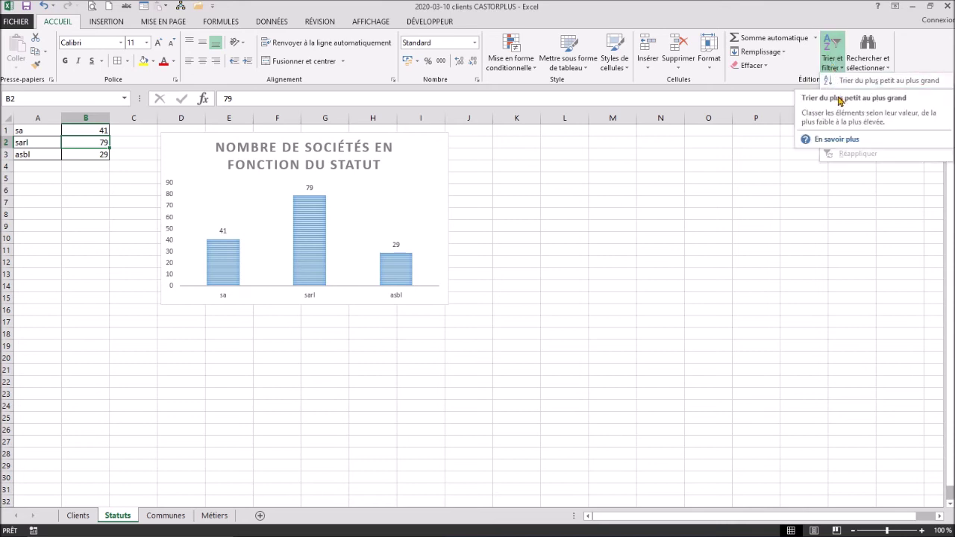
{"action": "left_click", "coordinate": [851, 94]}
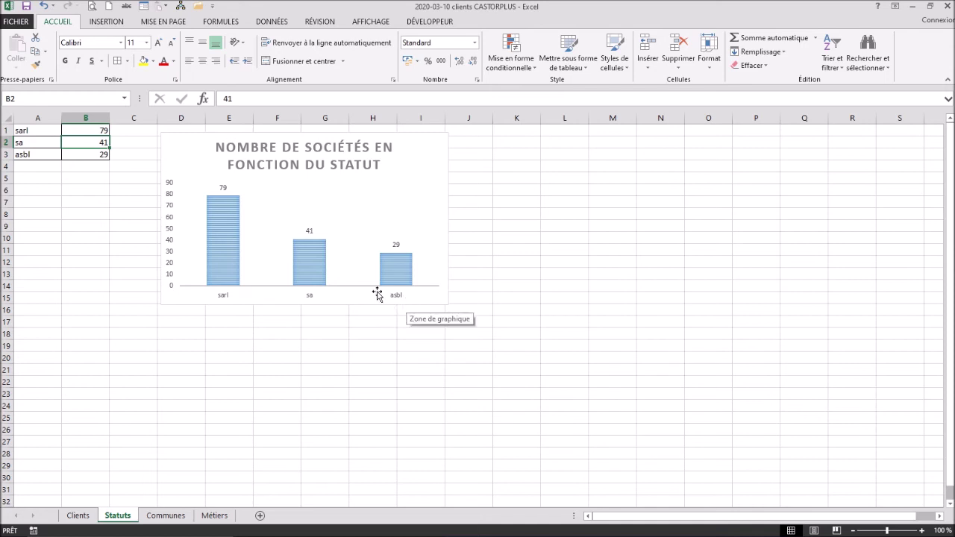
{"action": "key", "text": "Right"}
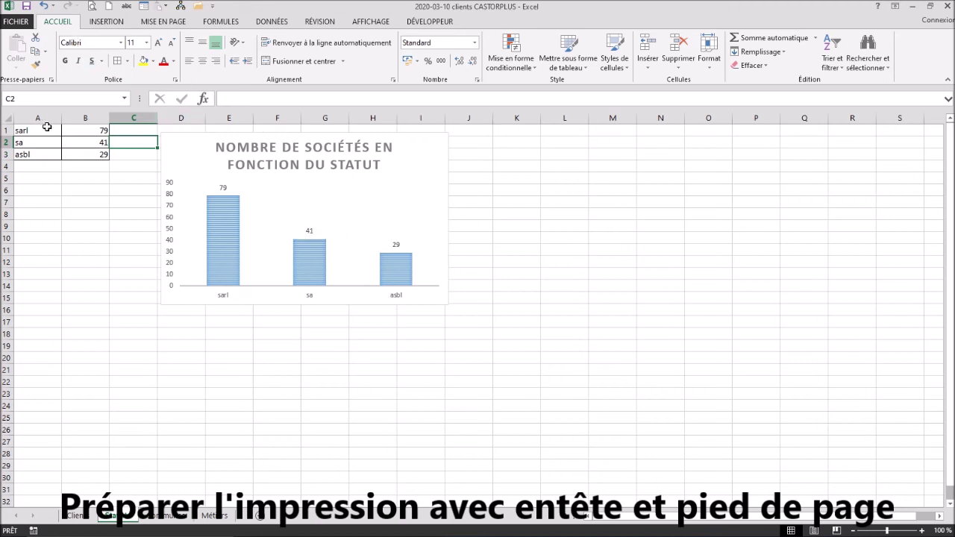
Step: Nudge the chart up-left and set A1:I15 as the print area
{"action": "left_click_drag", "start_coordinate": [183, 142], "coordinate": [144, 136]}
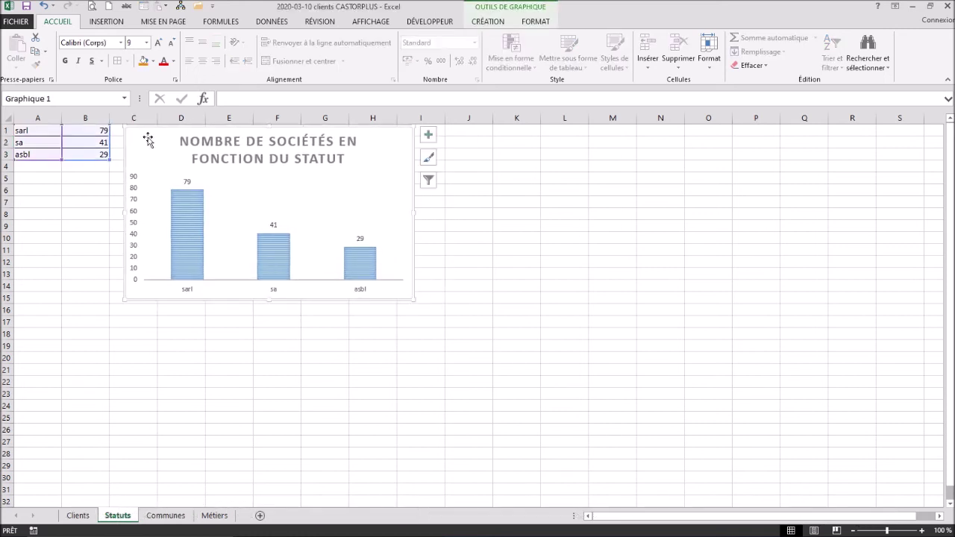
{"action": "left_click", "coordinate": [431, 298]}
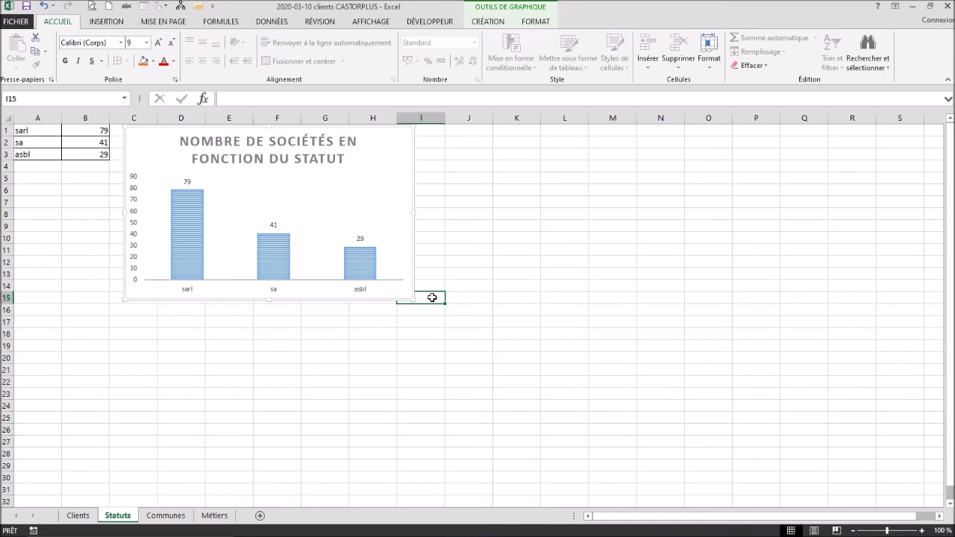
{"action": "mouse_move", "coordinate": [431, 298]}
{"action": "left_mouse_down"}
{"action": "mouse_move", "coordinate": [335, 273]}
{"action": "mouse_move", "coordinate": [15, 118]}
{"action": "left_mouse_up"}
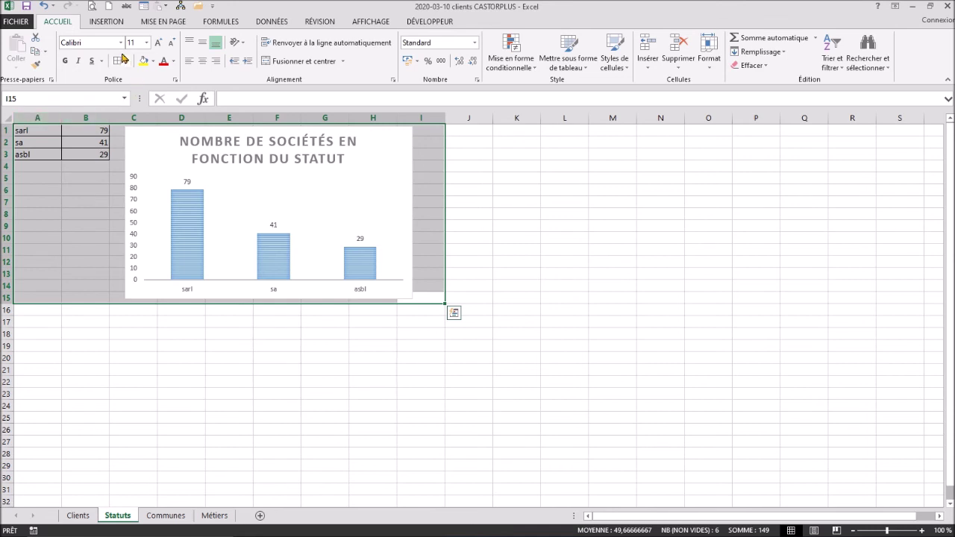
{"action": "left_click", "coordinate": [152, 23]}
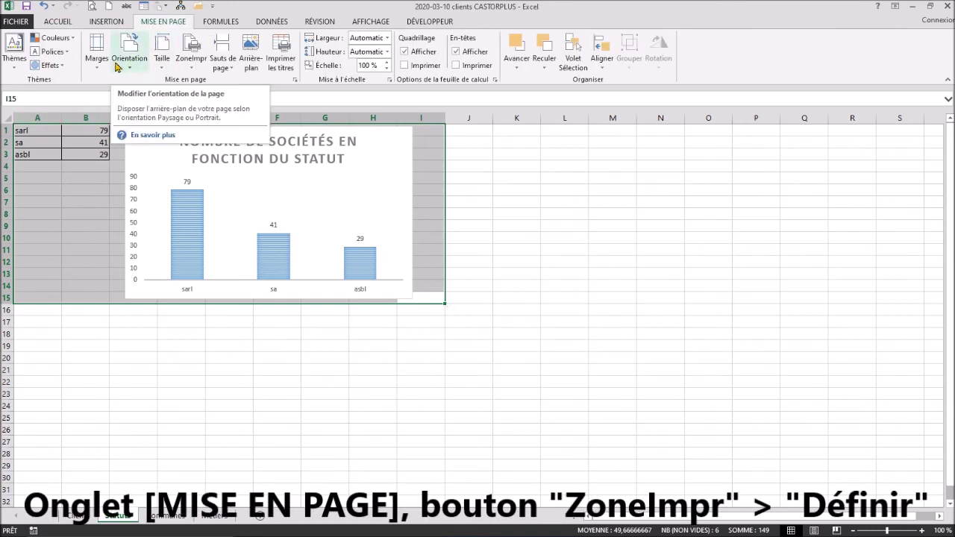
{"action": "left_click", "coordinate": [195, 69]}
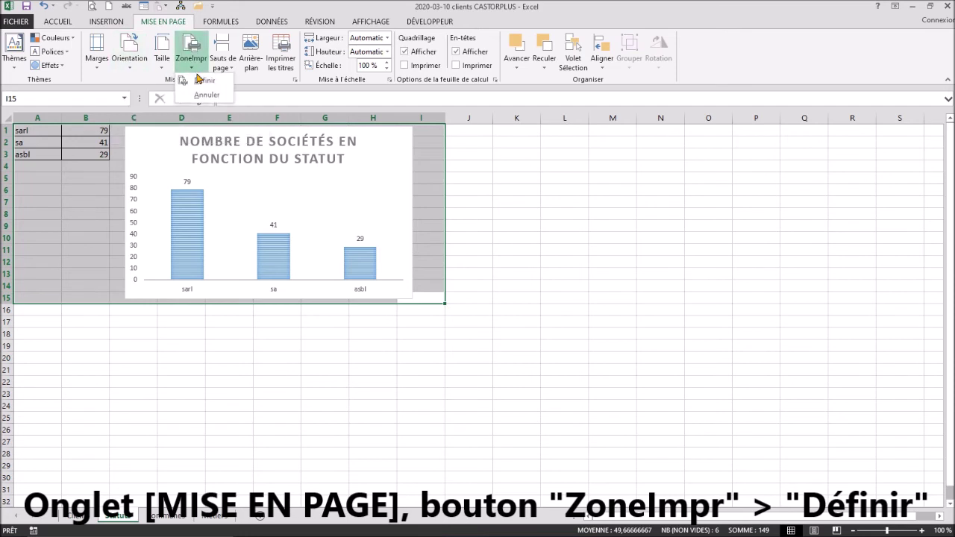
{"action": "left_click", "coordinate": [203, 90]}
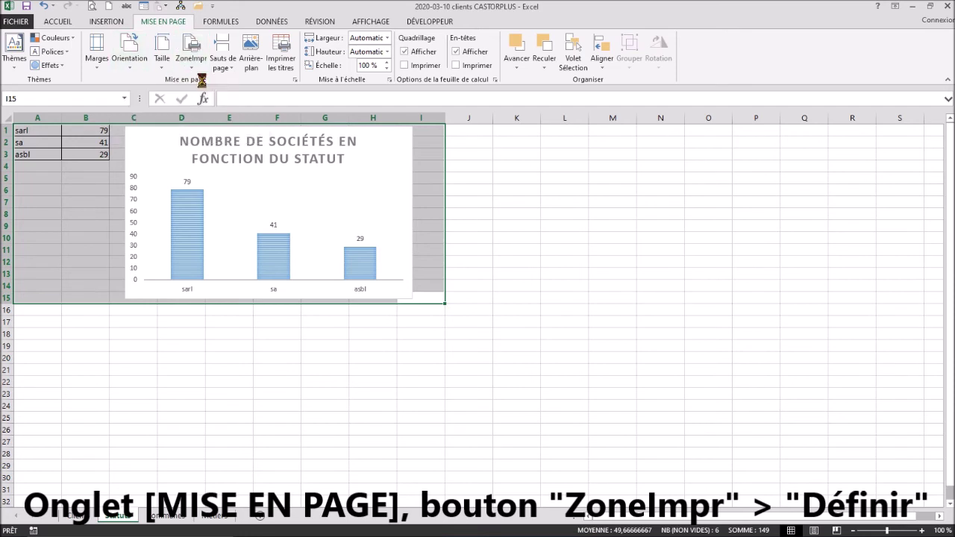
Step: Preview the printed layout, showing table and chart on page 1 of 2, then return to the sheet
{"action": "left_click", "coordinate": [16, 23]}
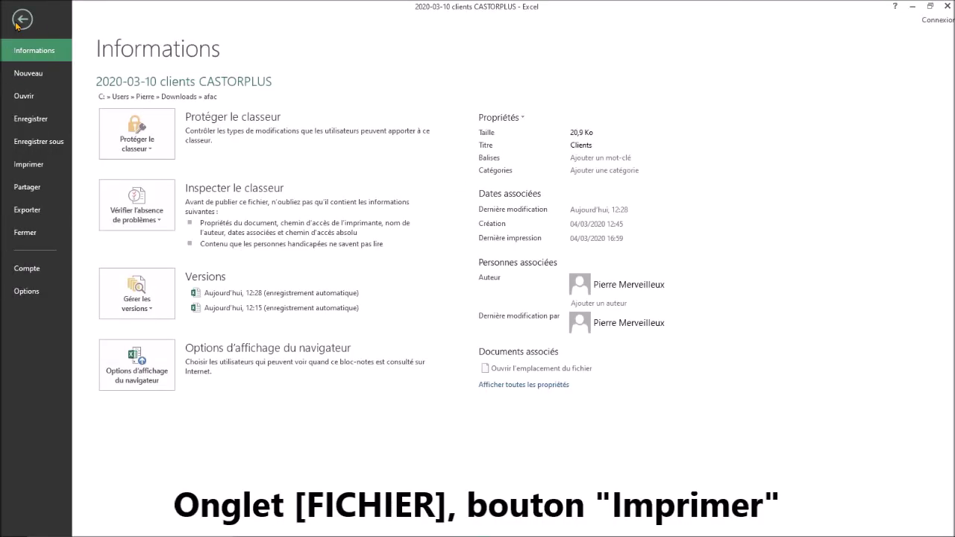
{"action": "left_click", "coordinate": [30, 166]}
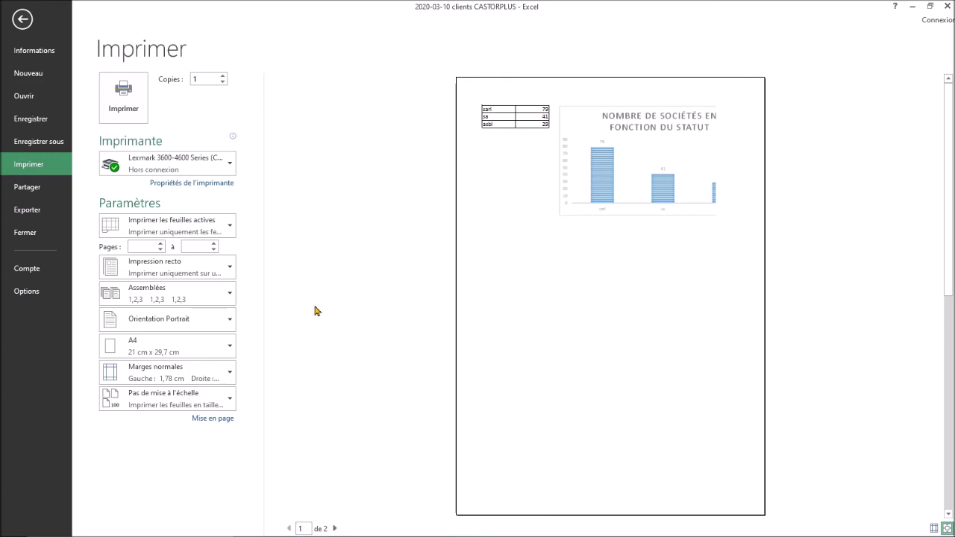
{"action": "left_click", "coordinate": [22, 18]}
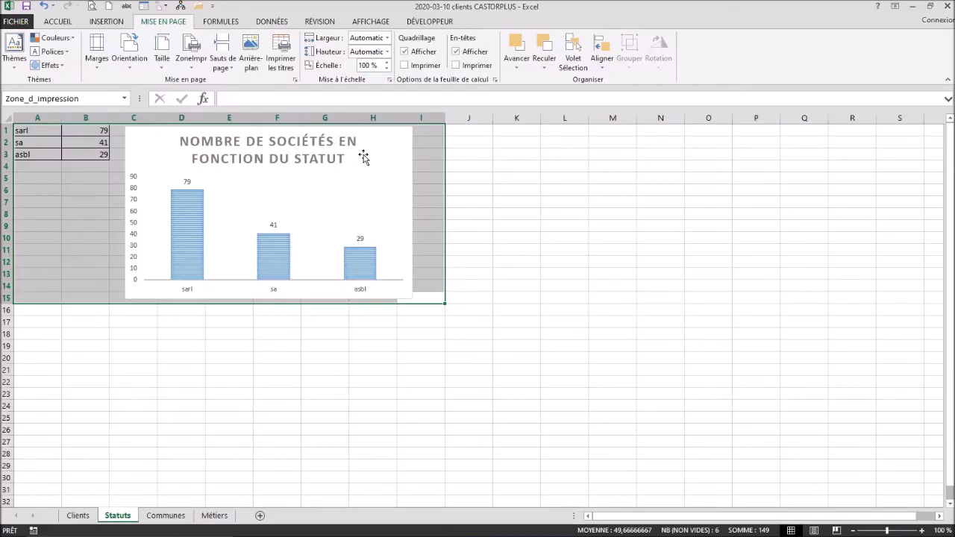
Step: Move the chart below the tally and redefine the print area as A1:G19
{"action": "left_click", "coordinate": [381, 162]}
{"action": "left_click_drag", "start_coordinate": [360, 185], "coordinate": [281, 197]}
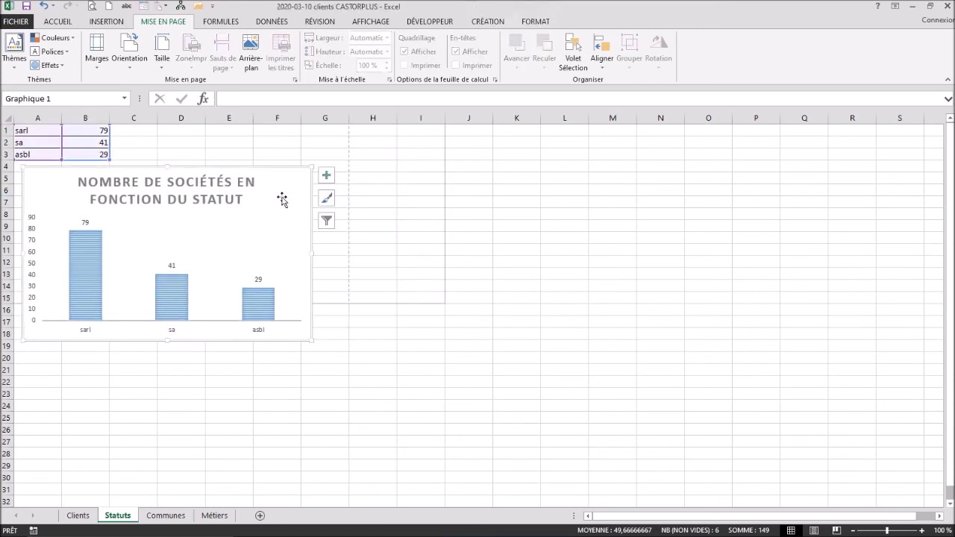
{"action": "left_click_drag", "start_coordinate": [320, 345], "coordinate": [16, 112]}
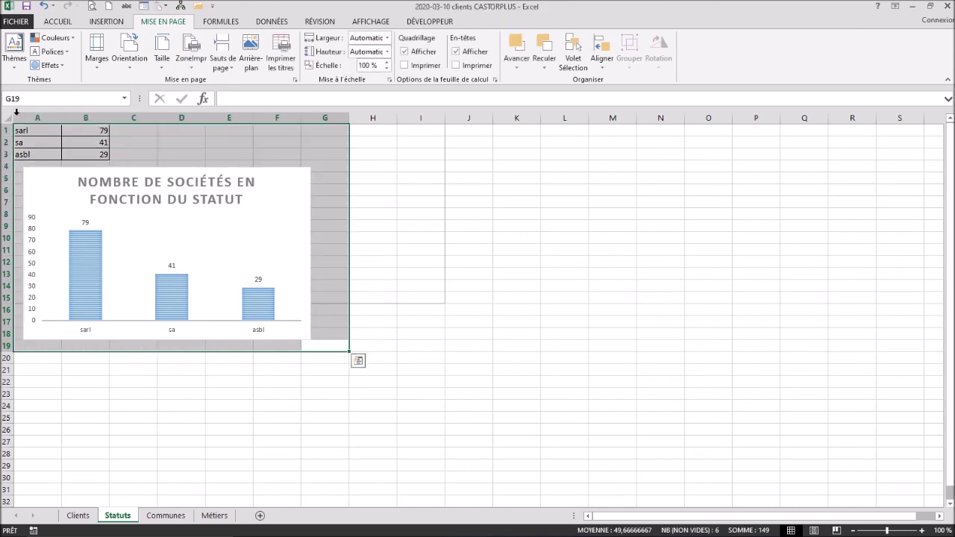
{"action": "left_click", "coordinate": [192, 70]}
{"action": "left_click", "coordinate": [203, 80]}
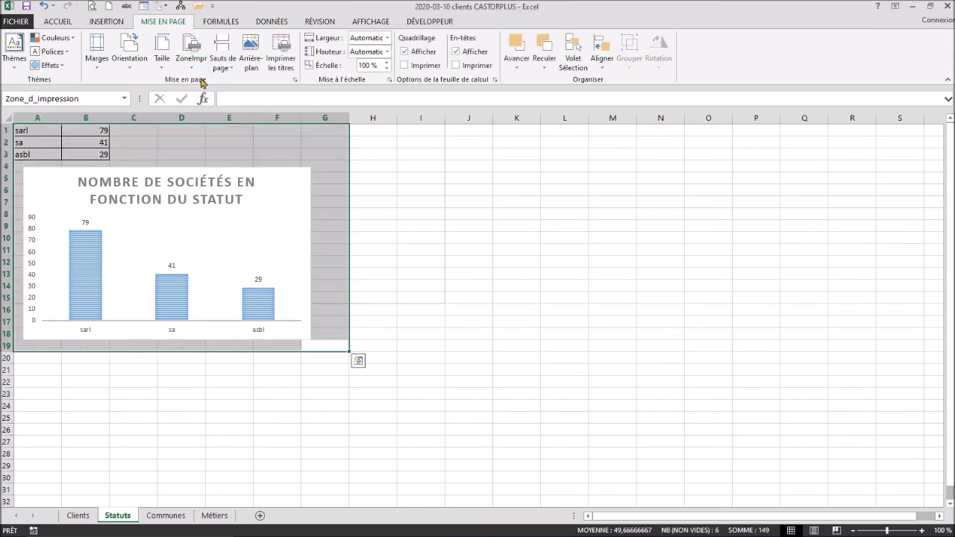
{"action": "left_click", "coordinate": [15, 22]}
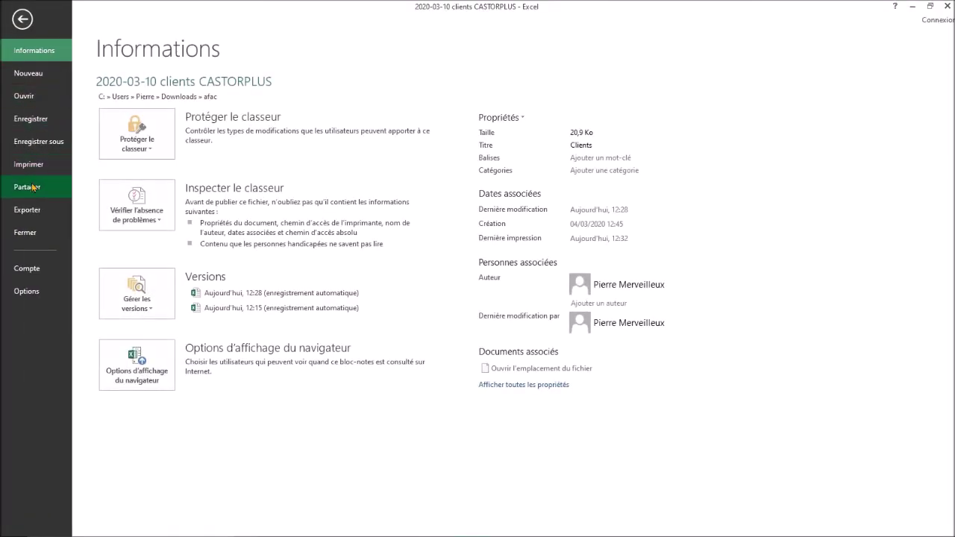
Step: Confirm in the print preview that tally and chart fit on one page, then return to the sheet
{"action": "left_click", "coordinate": [34, 165]}
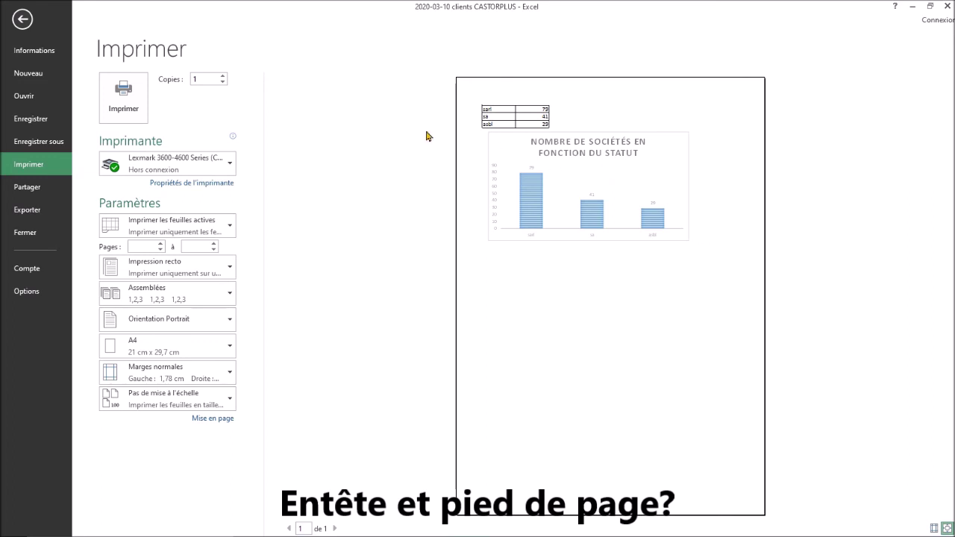
{"action": "left_click", "coordinate": [21, 20]}
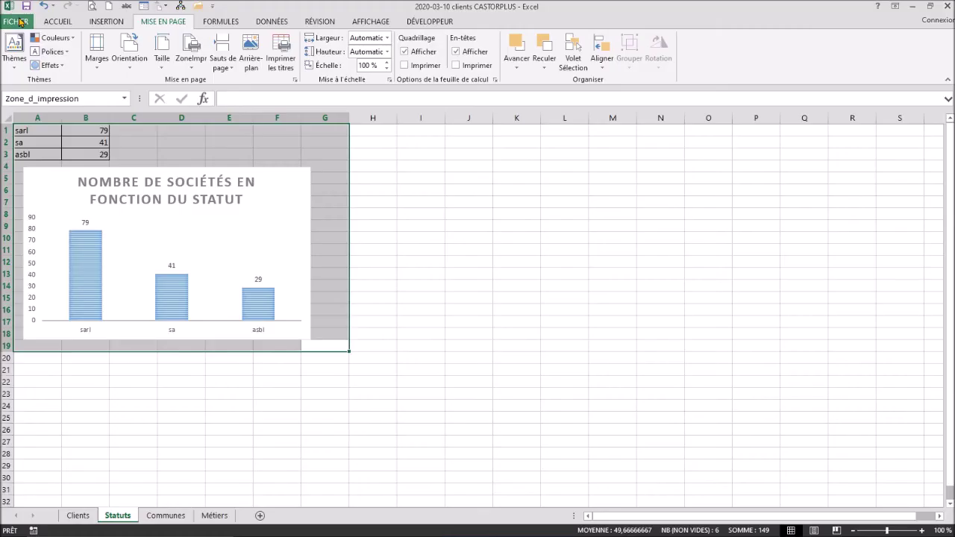
{"action": "key", "text": "ctrl"}
{"action": "key", "text": "ctrl"}
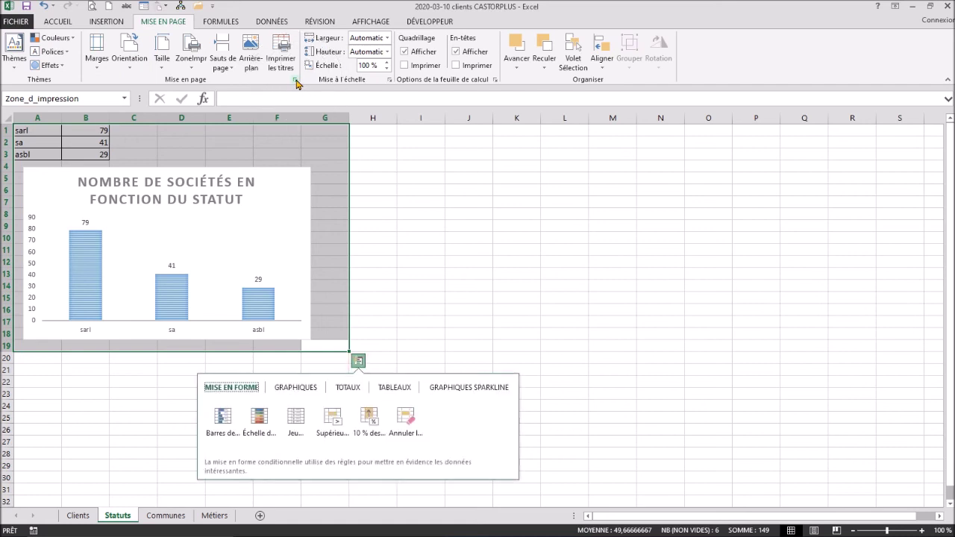
Step: Create a custom page header with the author's first name left and date 22/04/2020 right
{"action": "left_click", "coordinate": [296, 82]}
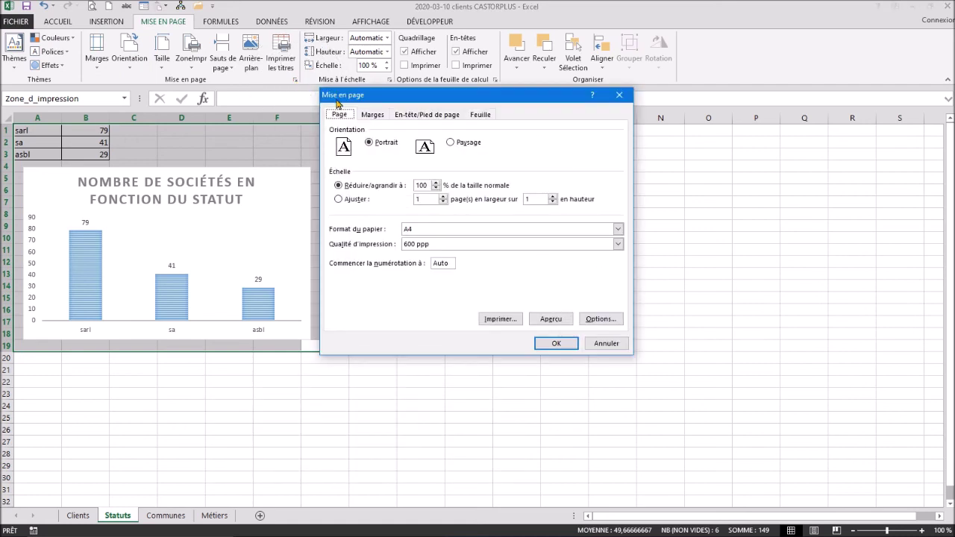
{"action": "key", "text": "ctrl"}
{"action": "key", "text": "ctrl"}
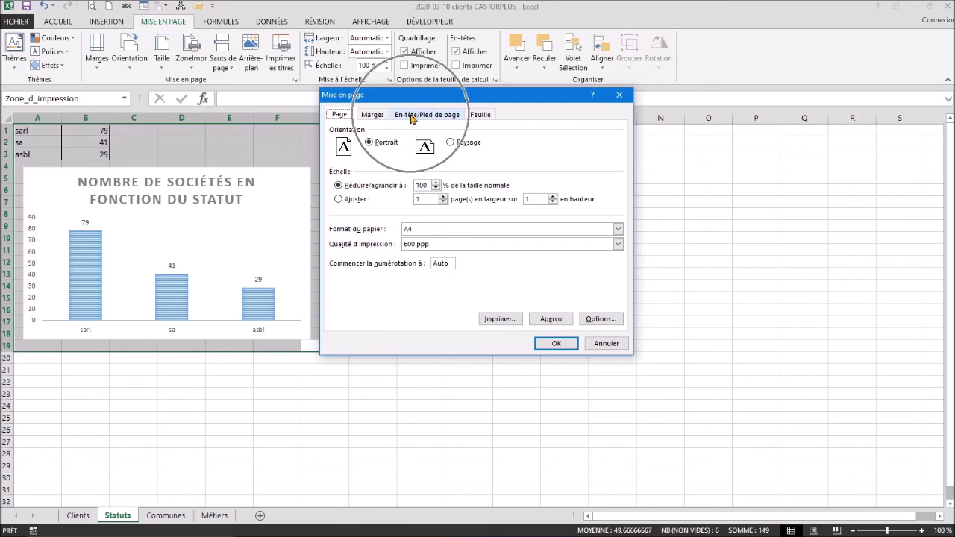
{"action": "left_click", "coordinate": [411, 116]}
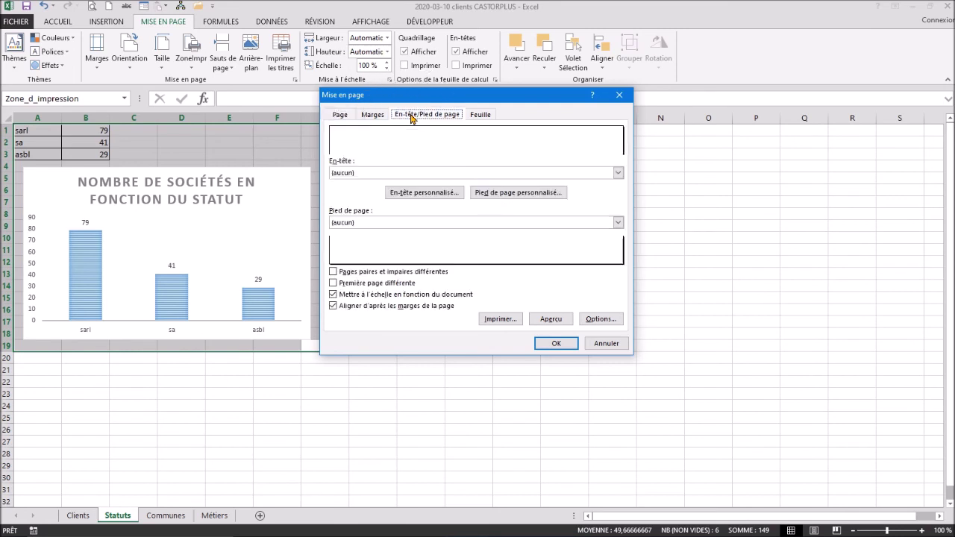
{"action": "key", "text": "ctrl"}
{"action": "left_click", "coordinate": [423, 192]}
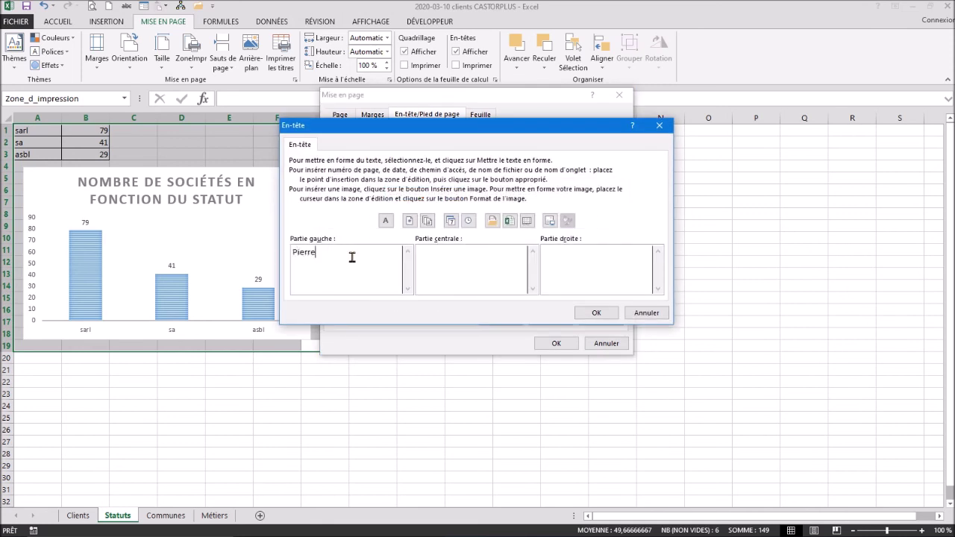
{"action": "left_click", "coordinate": [576, 266]}
{"action": "left_click", "coordinate": [451, 221]}
{"action": "left_click", "coordinate": [595, 313]}
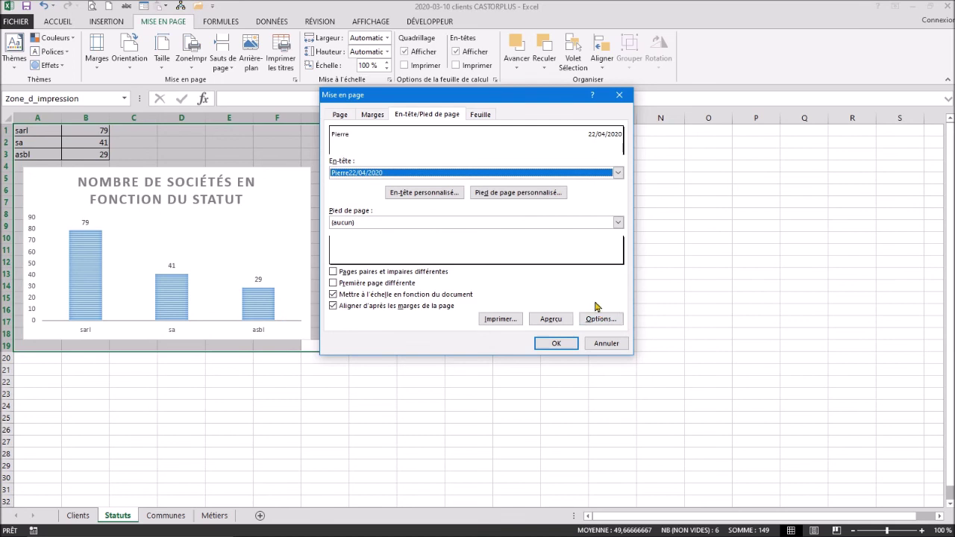
Step: Insert the workbook's file path and name in the footer's right part and apply Page Setup
{"action": "left_click", "coordinate": [531, 195]}
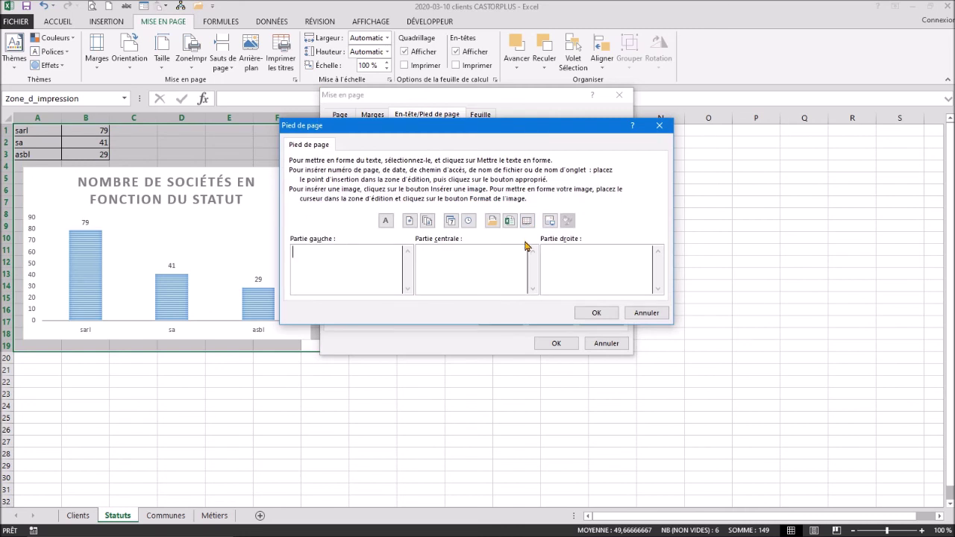
{"action": "left_click", "coordinate": [576, 263]}
{"action": "left_click", "coordinate": [492, 222]}
{"action": "left_click", "coordinate": [604, 313]}
{"action": "left_click", "coordinate": [567, 343]}
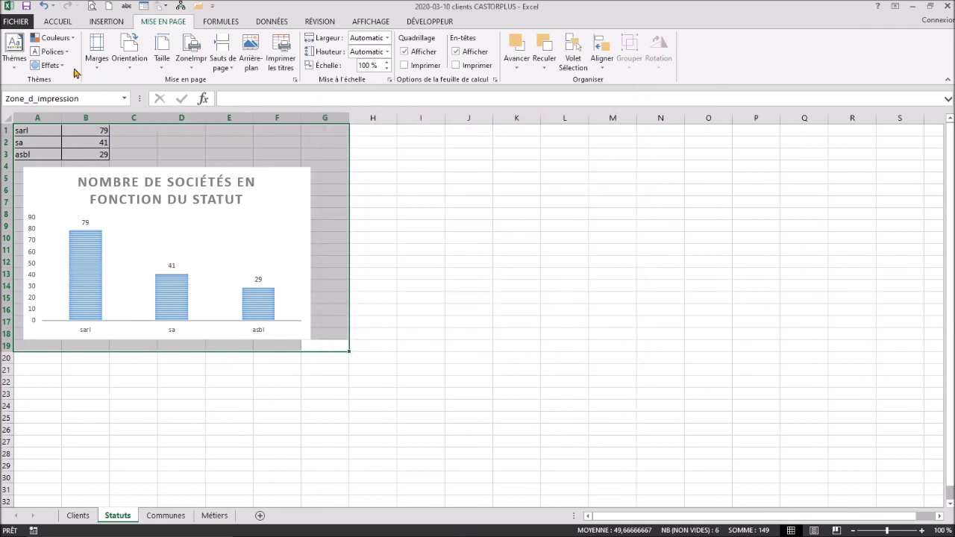
Step: Check the one-page Statuts print preview for the name/date header and file-path footer
{"action": "left_click", "coordinate": [16, 21]}
{"action": "left_click", "coordinate": [30, 164]}
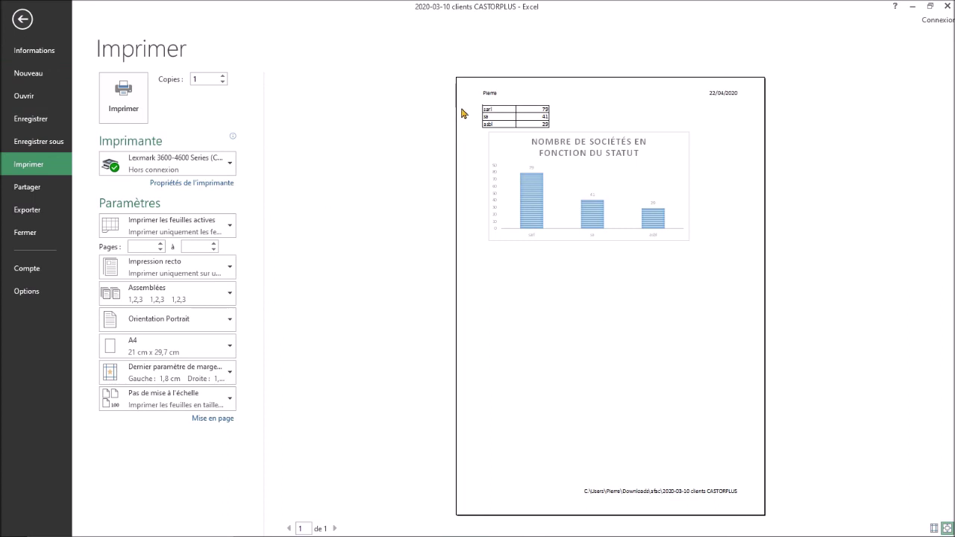
{"action": "left_click", "coordinate": [489, 102]}
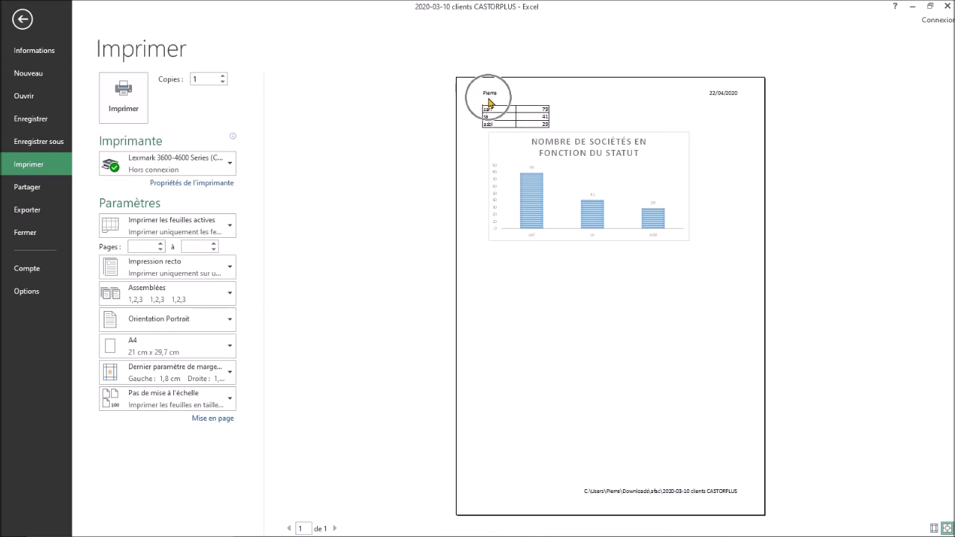
{"action": "left_click", "coordinate": [731, 103]}
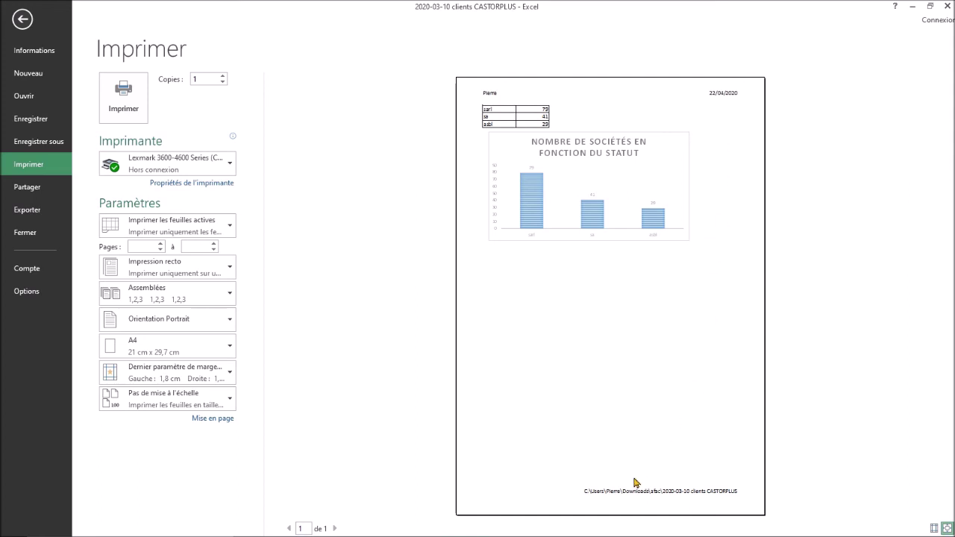
{"action": "left_click", "coordinate": [611, 502]}
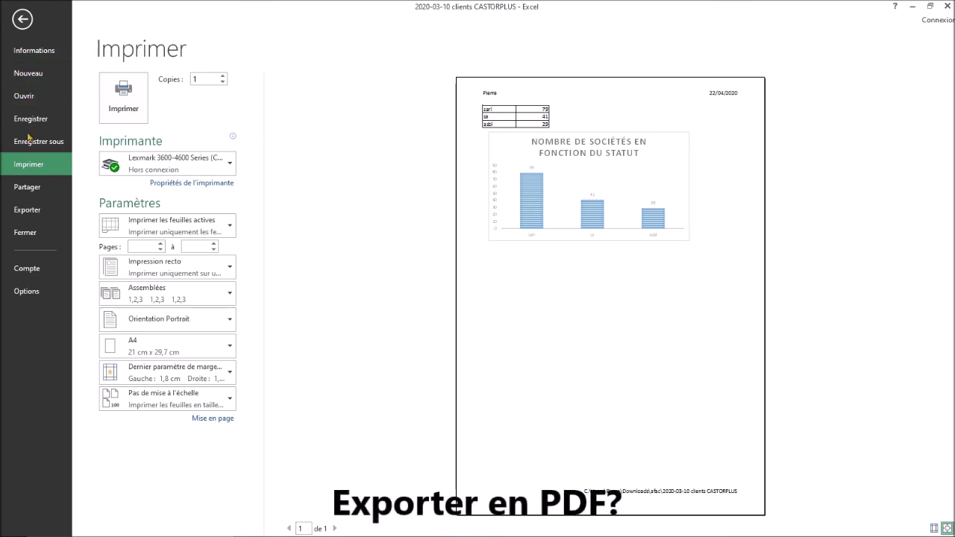
{"action": "left_click", "coordinate": [29, 209]}
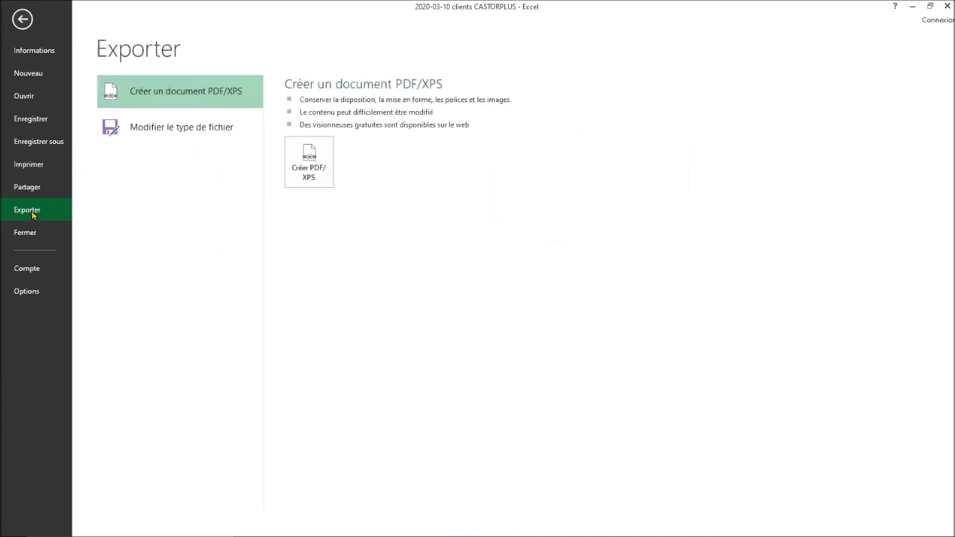
Step: Publish the sheet as '2020-03-10 clients CASTORPLUS.pdf' into the Documents folder
{"action": "left_click", "coordinate": [310, 171]}
{"action": "left_click", "coordinate": [318, 173]}
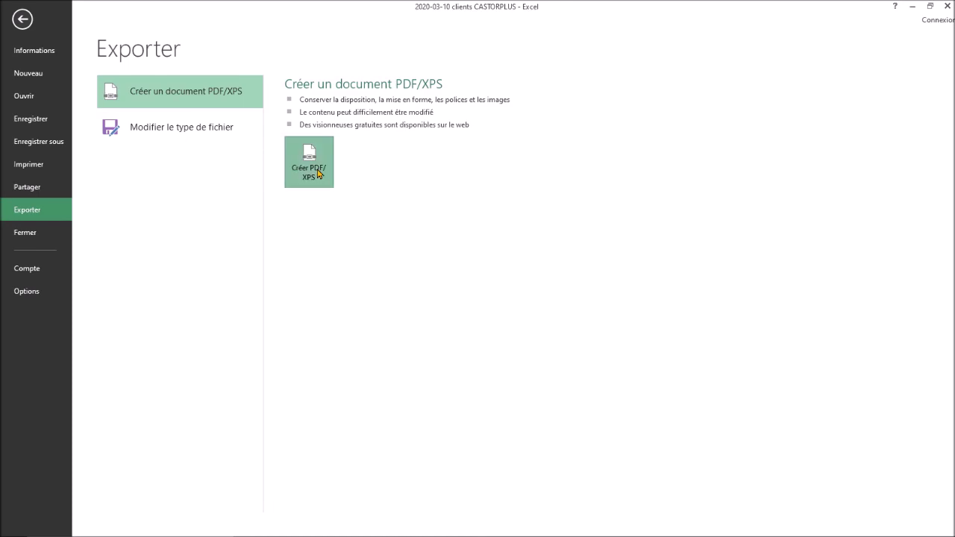
{"action": "left_click_drag", "start_coordinate": [260, 2], "coordinate": [363, 24]}
{"action": "left_click_drag", "start_coordinate": [181, 153], "coordinate": [182, 100]}
{"action": "left_click", "coordinate": [59, 108]}
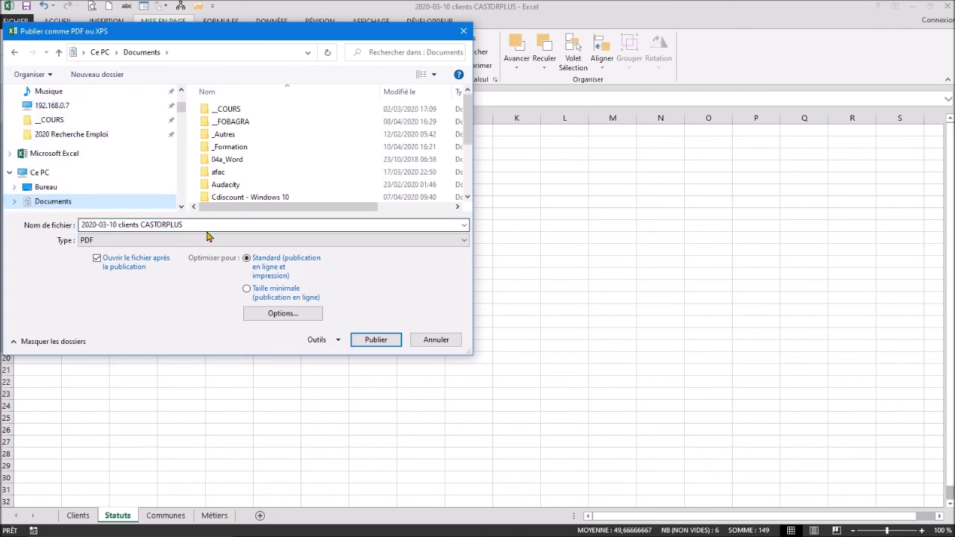
{"action": "left_click", "coordinate": [378, 342]}
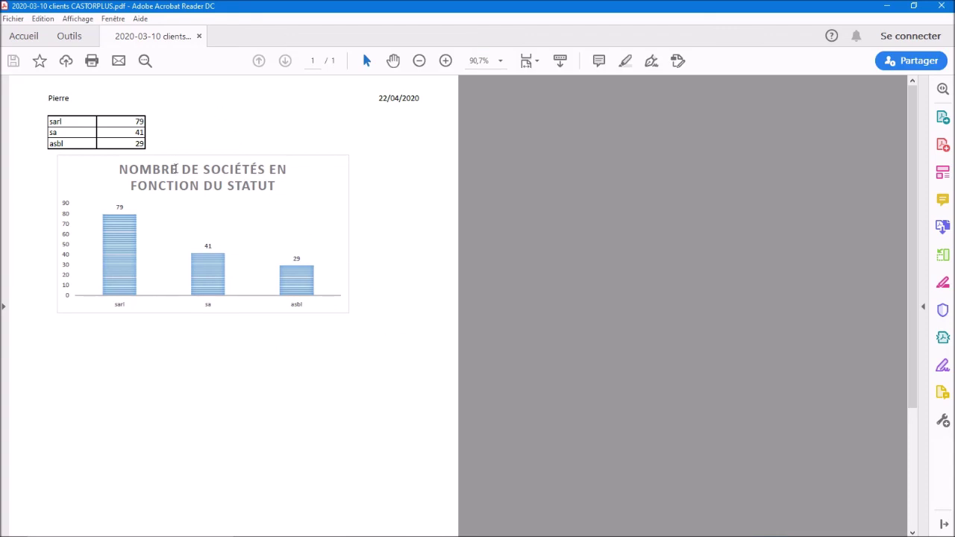
Step: Scroll through the PDF to review the header, sarl 79 / sa 41 / asbl 29 table and chart
{"action": "scroll", "coordinate": [221, 342], "scroll_direction": "down", "scroll_amount": 2}
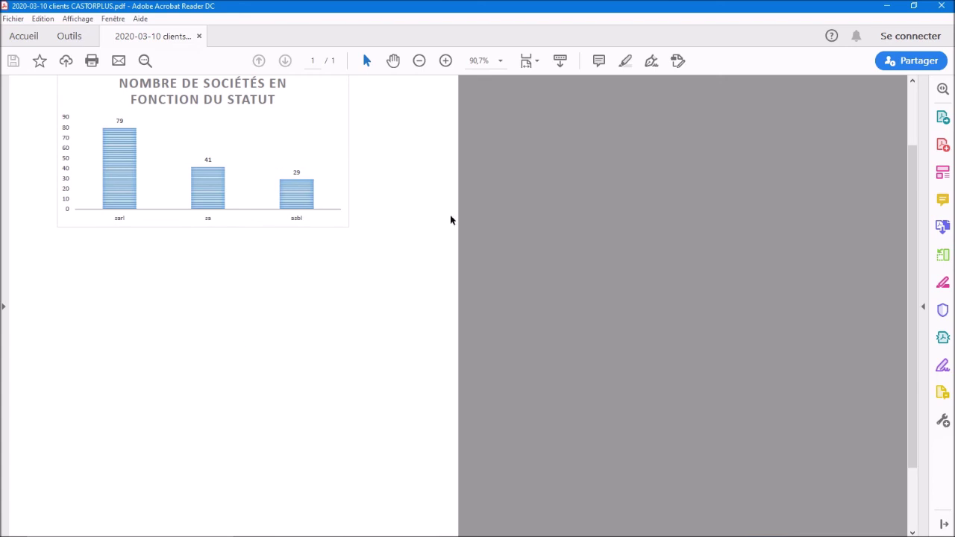
{"action": "scroll", "coordinate": [224, 298], "scroll_direction": "up", "scroll_amount": 2}
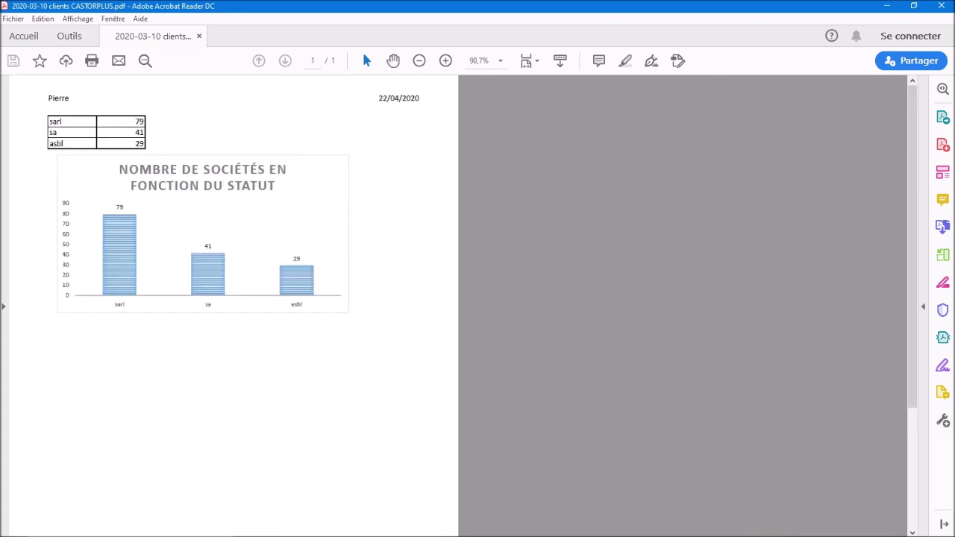